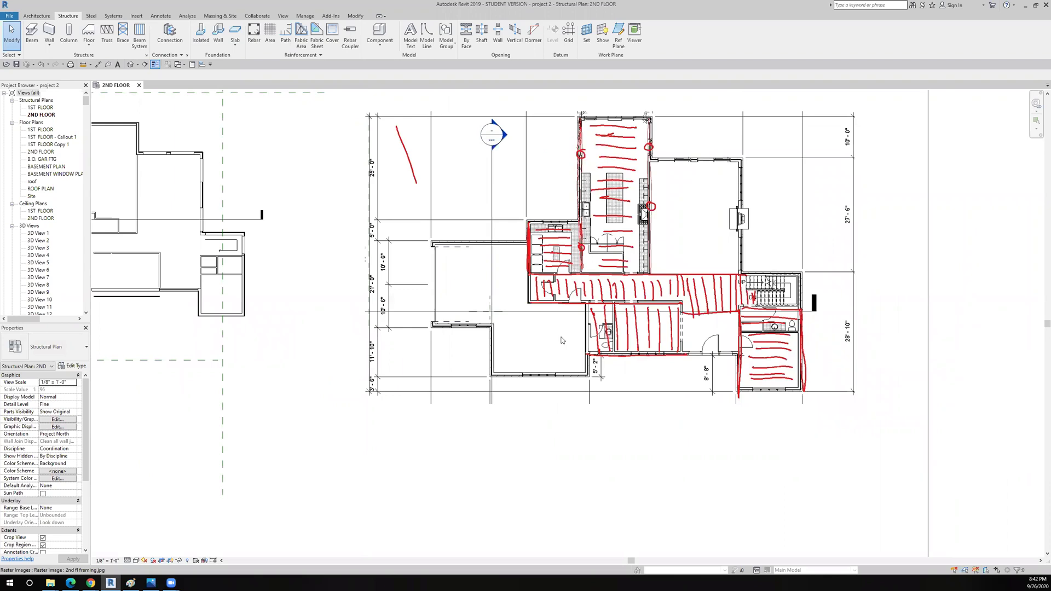
- Isolate the wall and structural framing categories, based on the interior wall below the stairs and the beam over the adjoining room
scroll(571, 327, "up", 4)
scroll(571, 327, "up", 5)
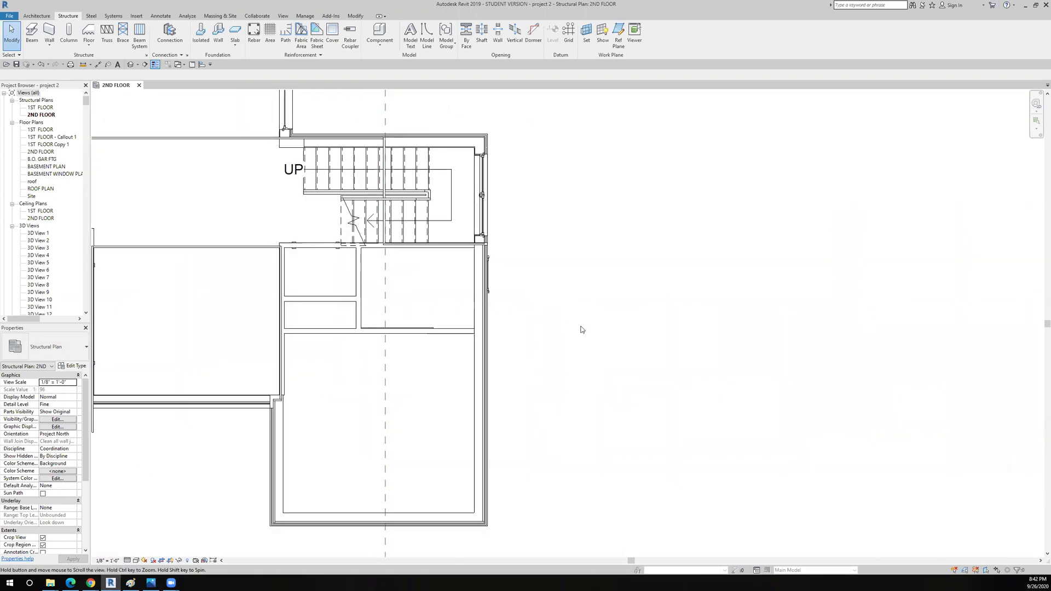
scroll(582, 328, "up", 3)
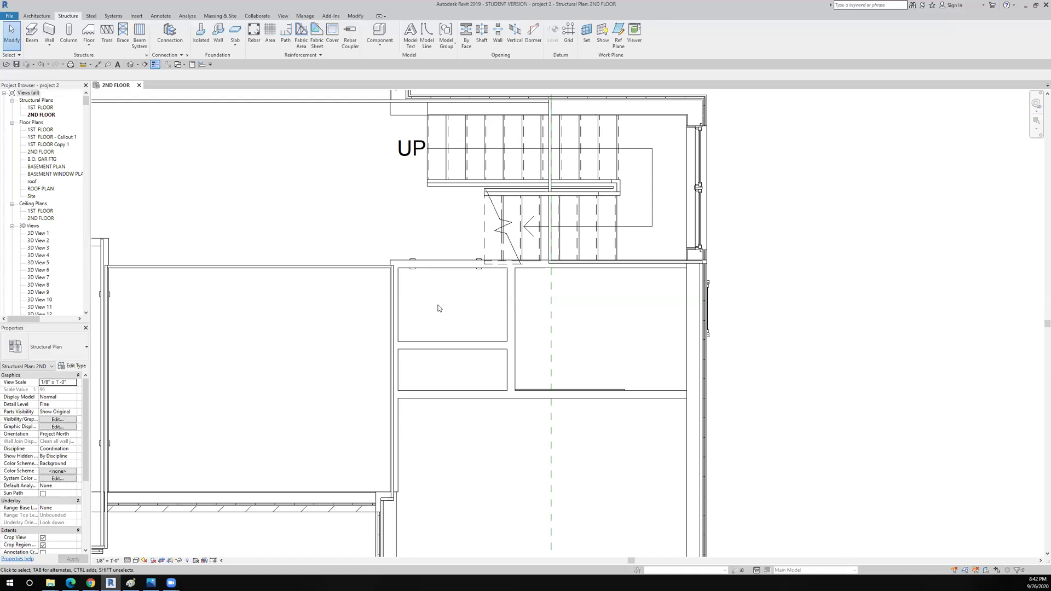
left_click(604, 270)
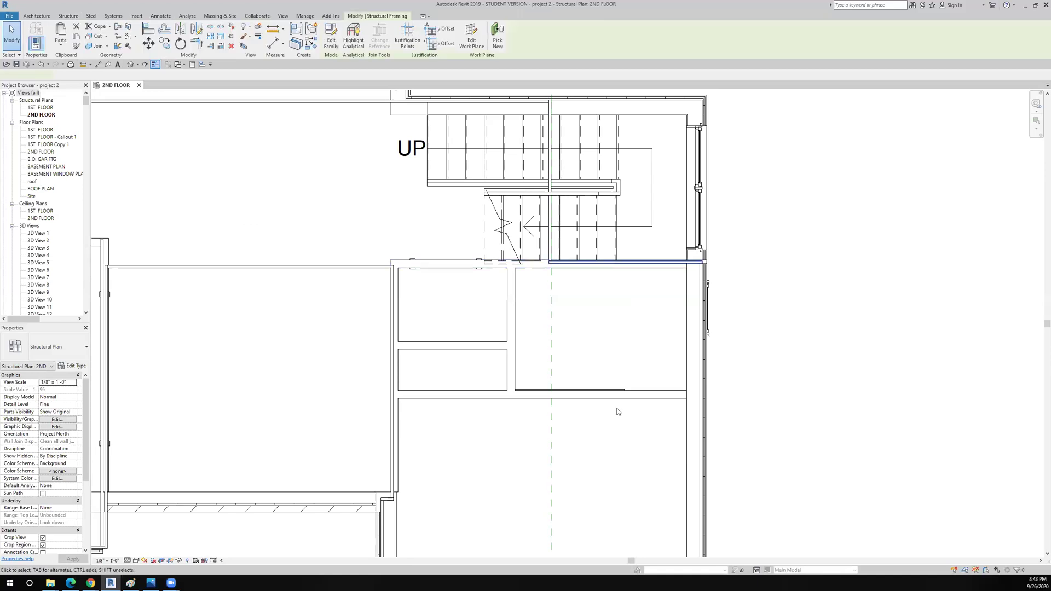
left_click(603, 398)
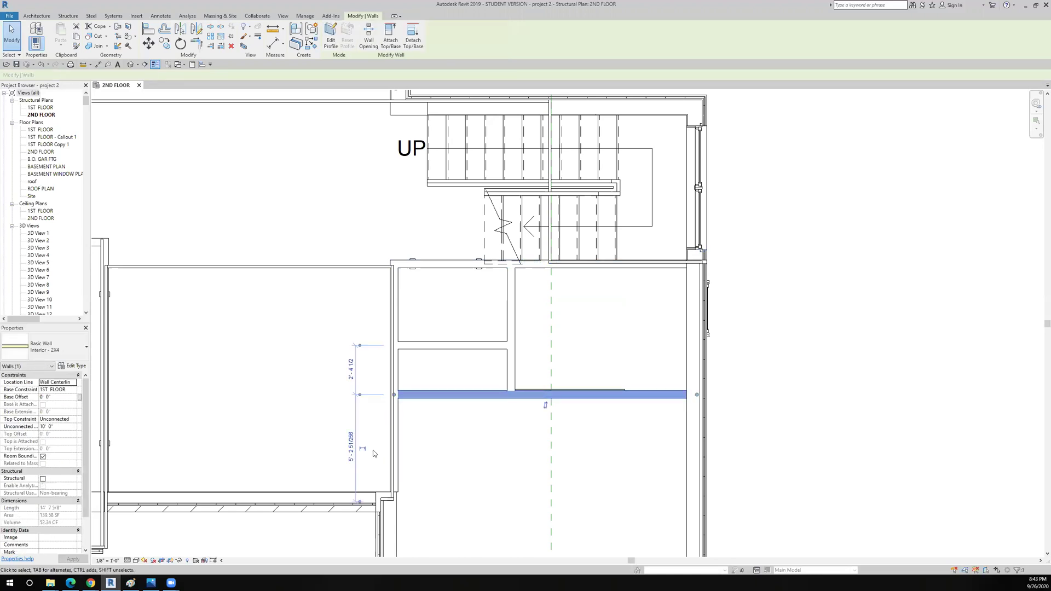
scroll(373, 452, "up", 2)
scroll(373, 452, "up", 3)
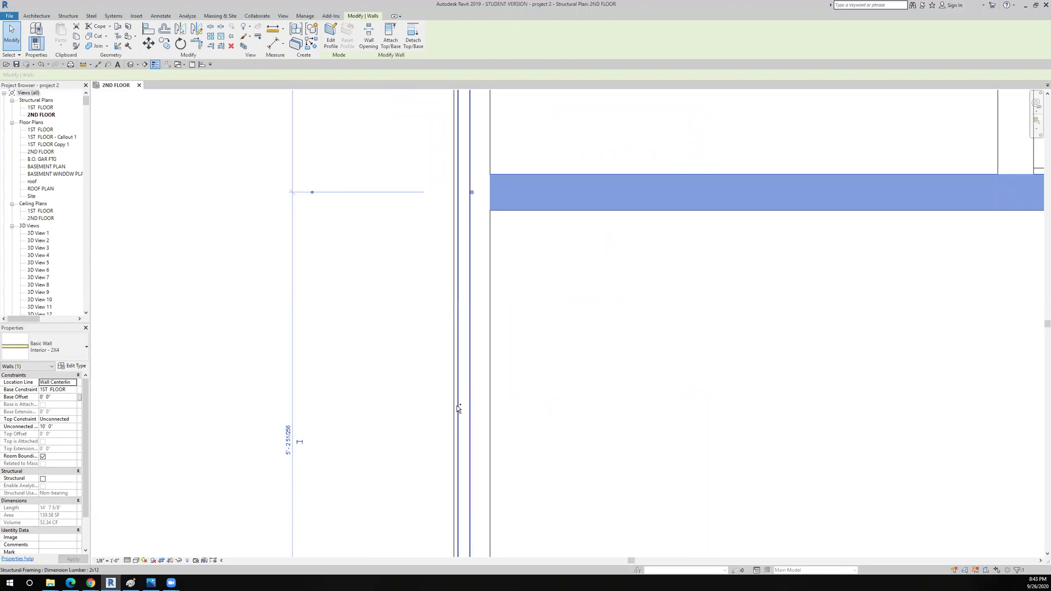
scroll(427, 234, "down", 4)
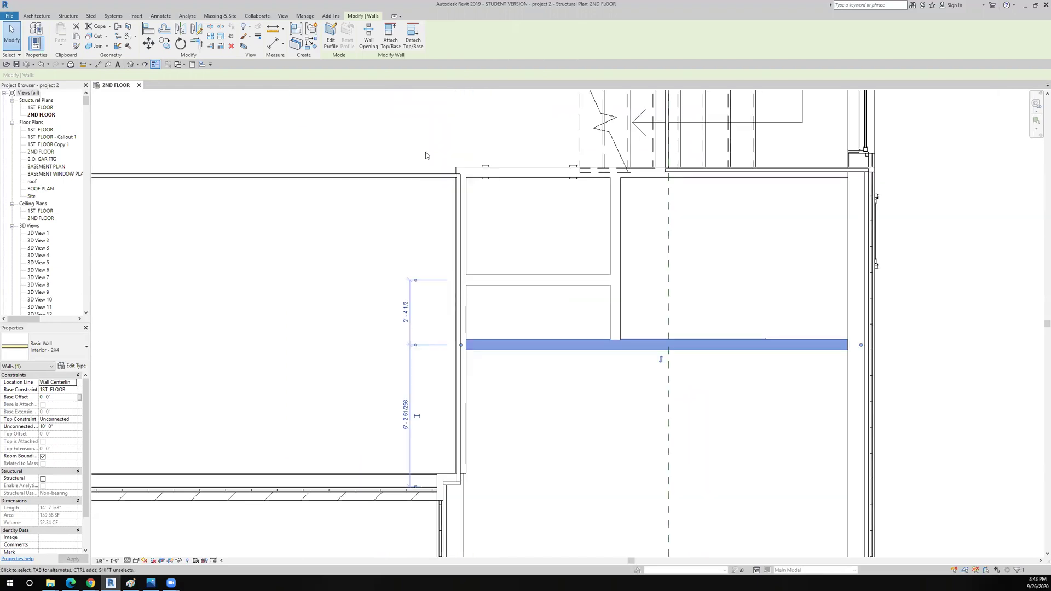
scroll(426, 156, "up", 3)
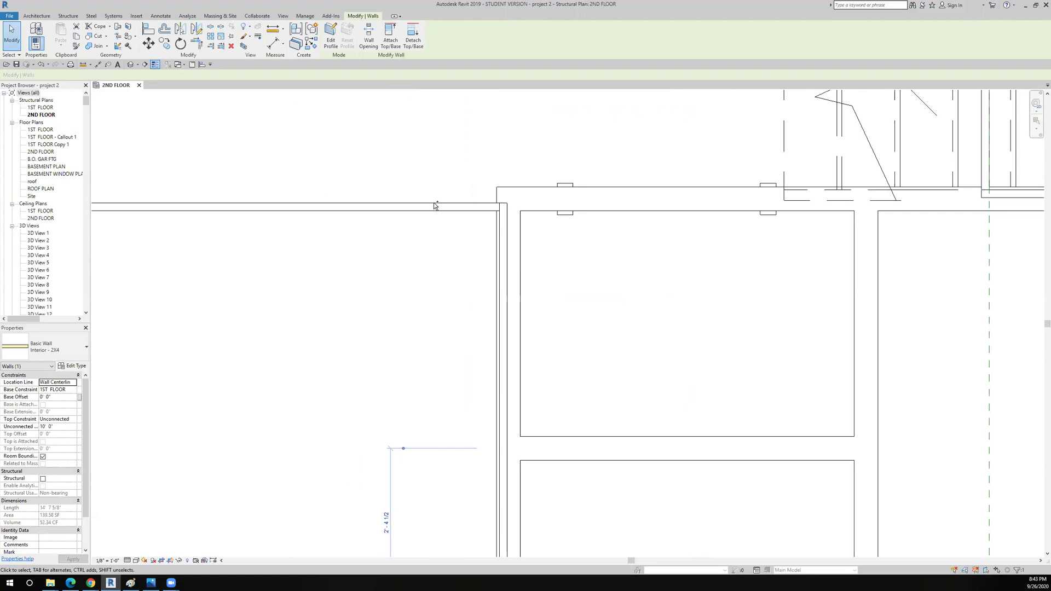
left_click(409, 249, "ctrl")
scroll(409, 249, "down", 3)
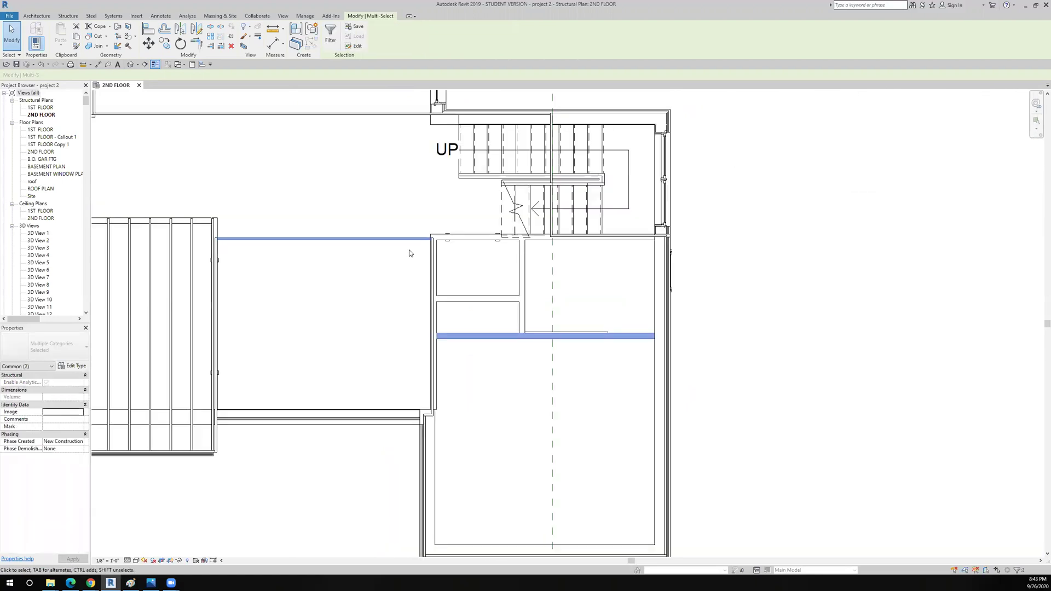
scroll(409, 249, "down", 4)
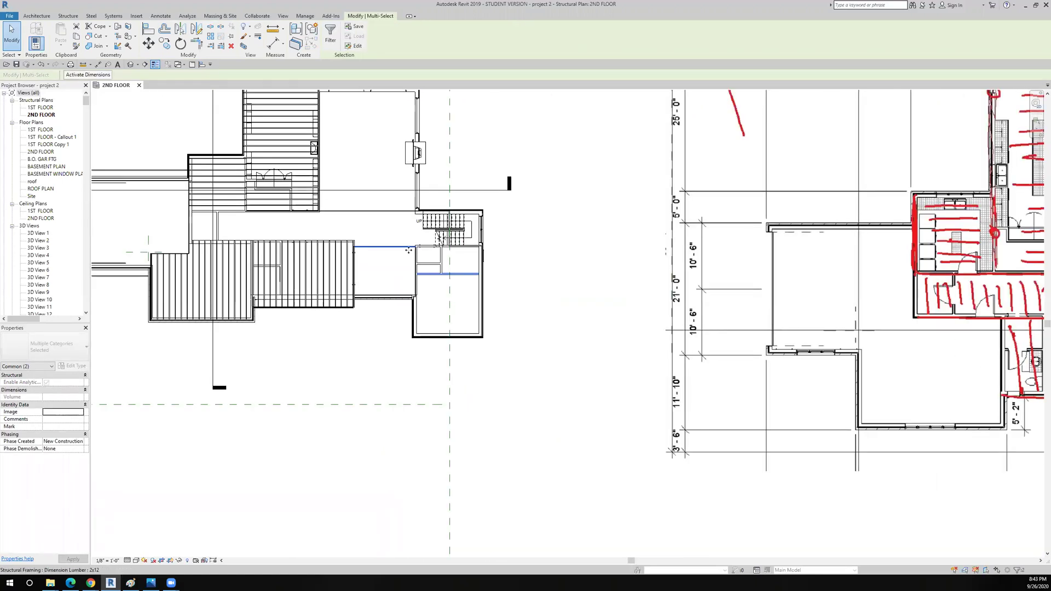
left_click(179, 560)
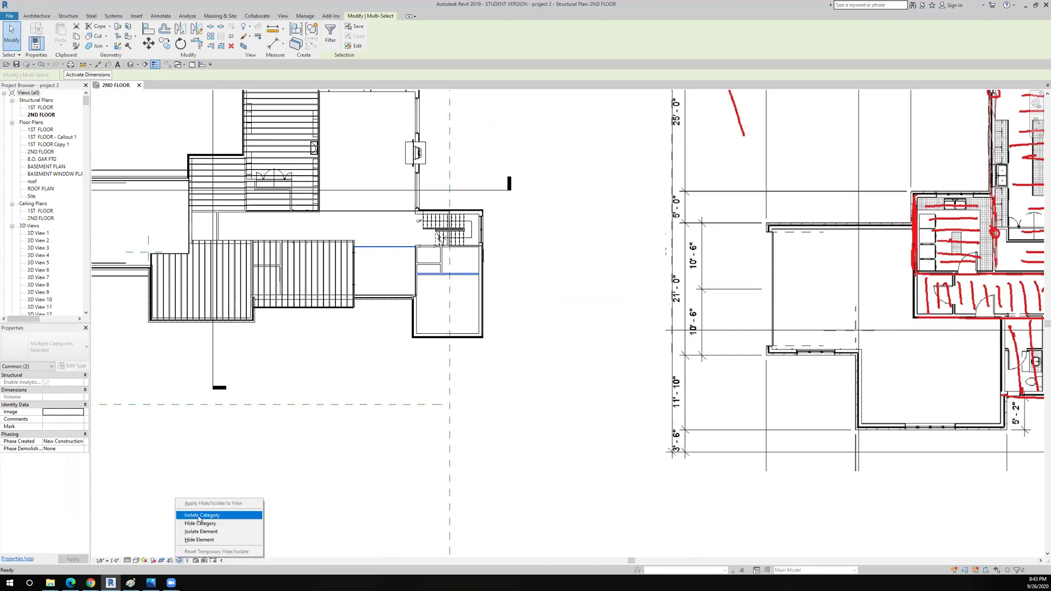
left_click(200, 516)
key("Escape")
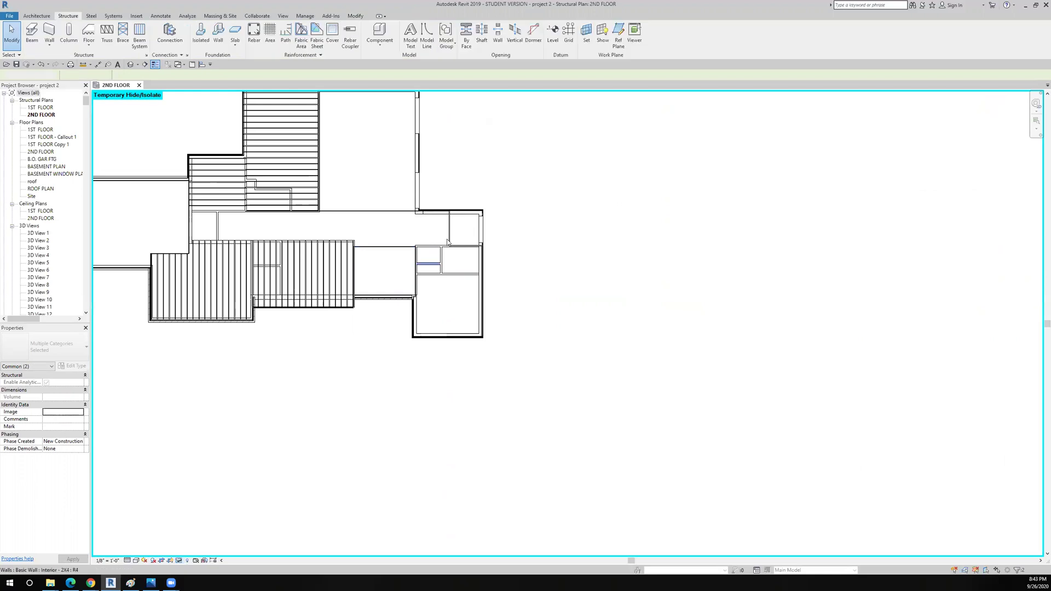
- Start a sketched beam system for the southeast wing and draw its west boundary from the northwest corner down to the wall jog
scroll(430, 279, "up", 2)
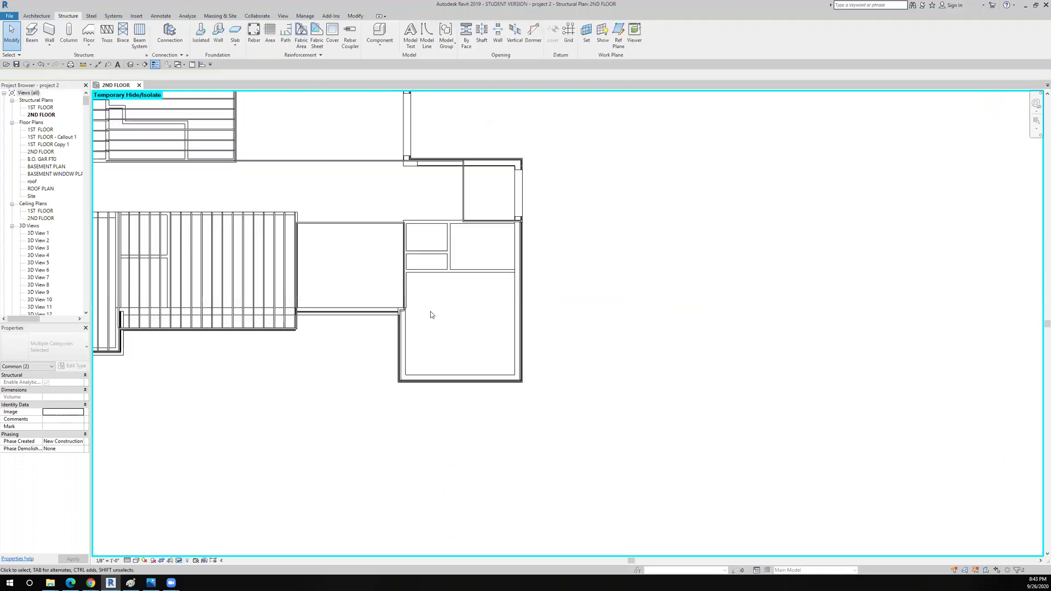
scroll(430, 279, "up", 2)
middle_click_drag(430, 312, 416, 399)
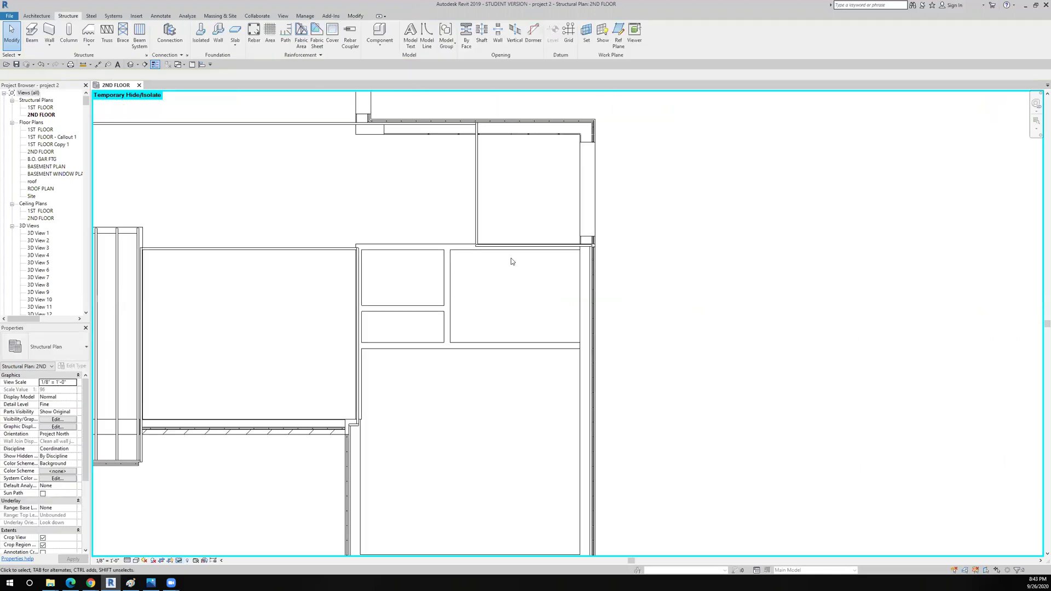
scroll(504, 235, "up", 2)
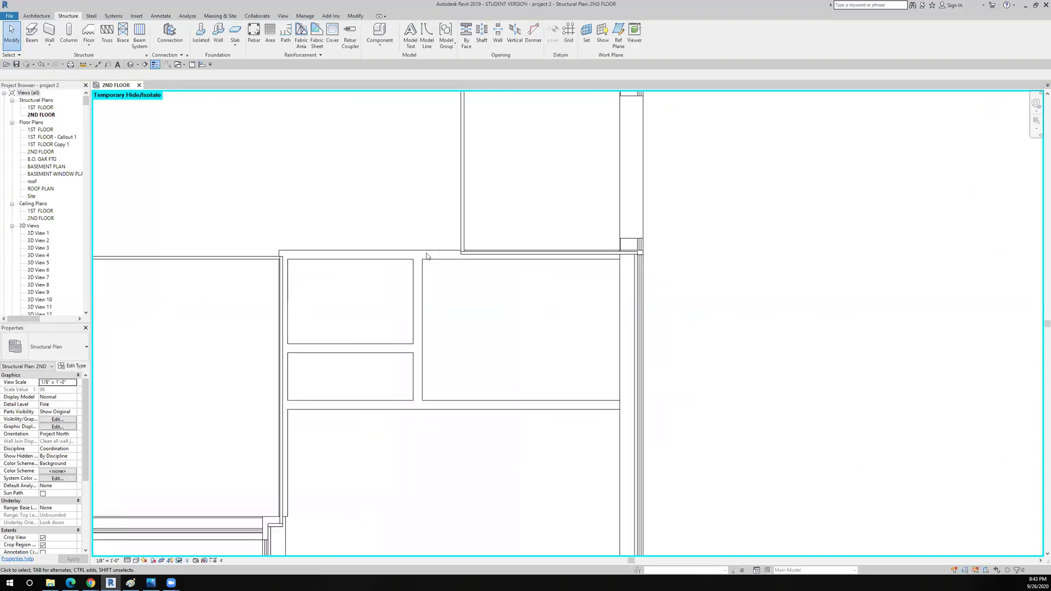
scroll(426, 249, "up", 2)
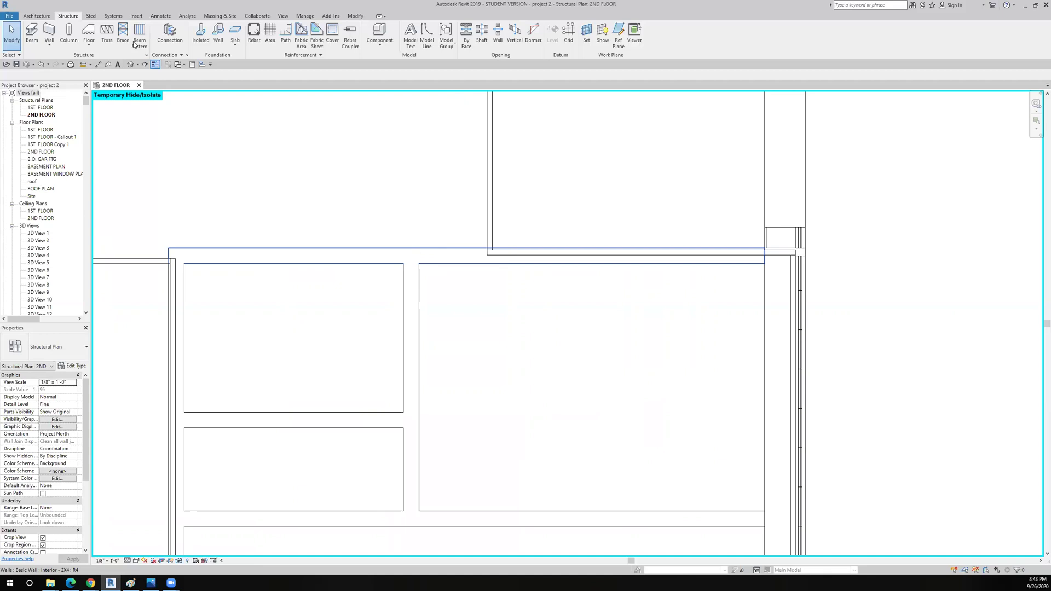
scroll(422, 249, "down", 5)
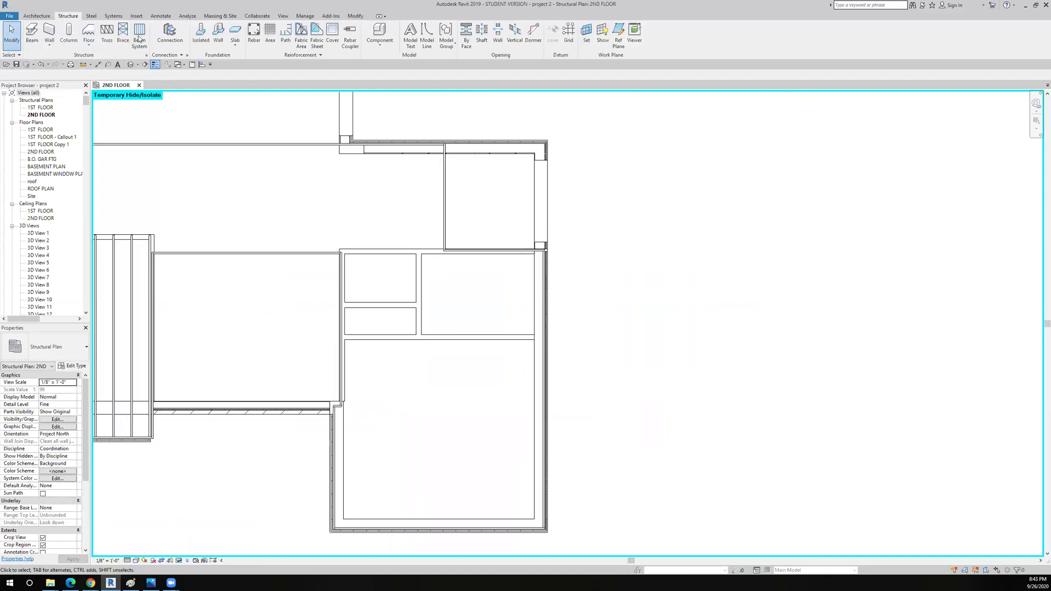
left_click(140, 37)
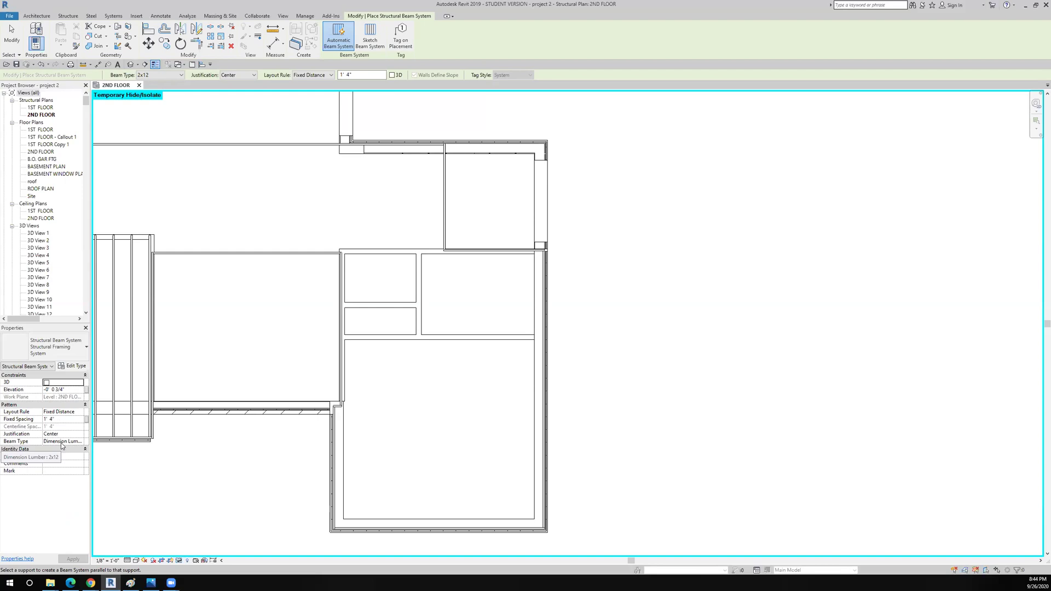
left_click(370, 34)
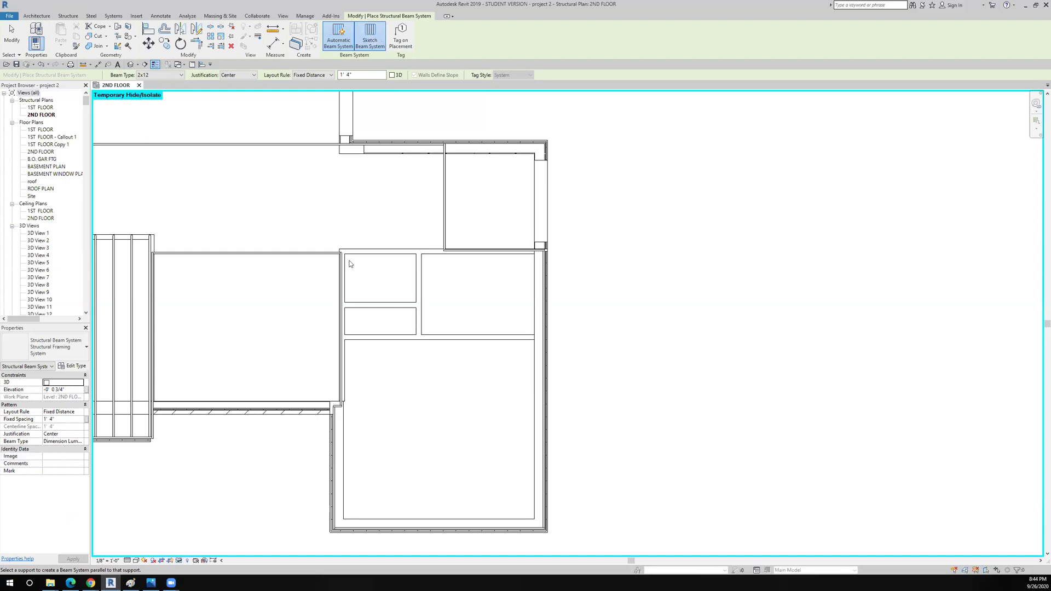
scroll(348, 264, "up", 5)
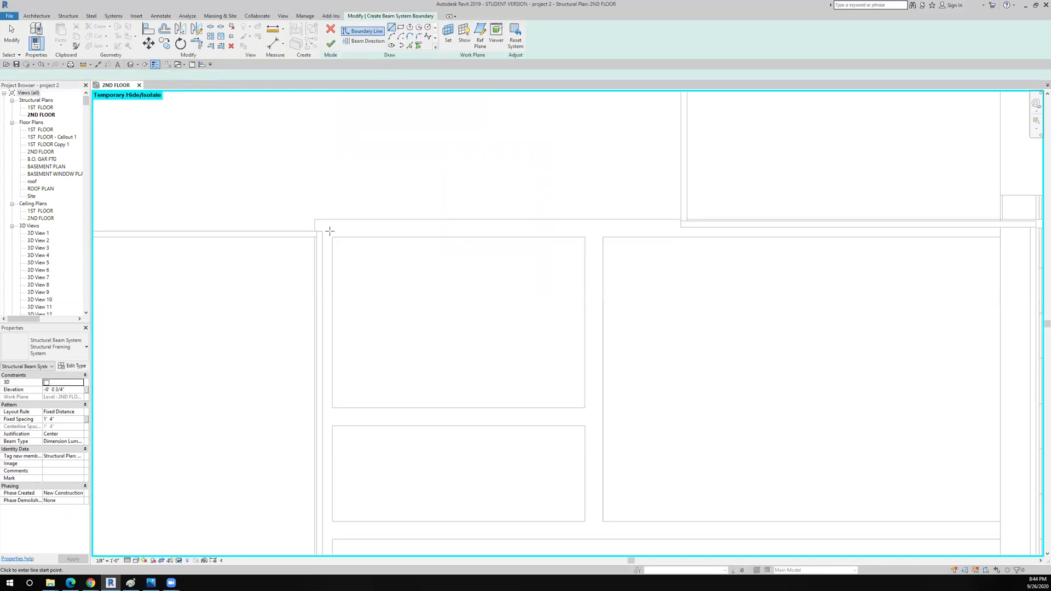
scroll(303, 230, "up", 3)
left_click(303, 229)
scroll(319, 306, "down", 4)
middle_click_drag(319, 306, 375, 121)
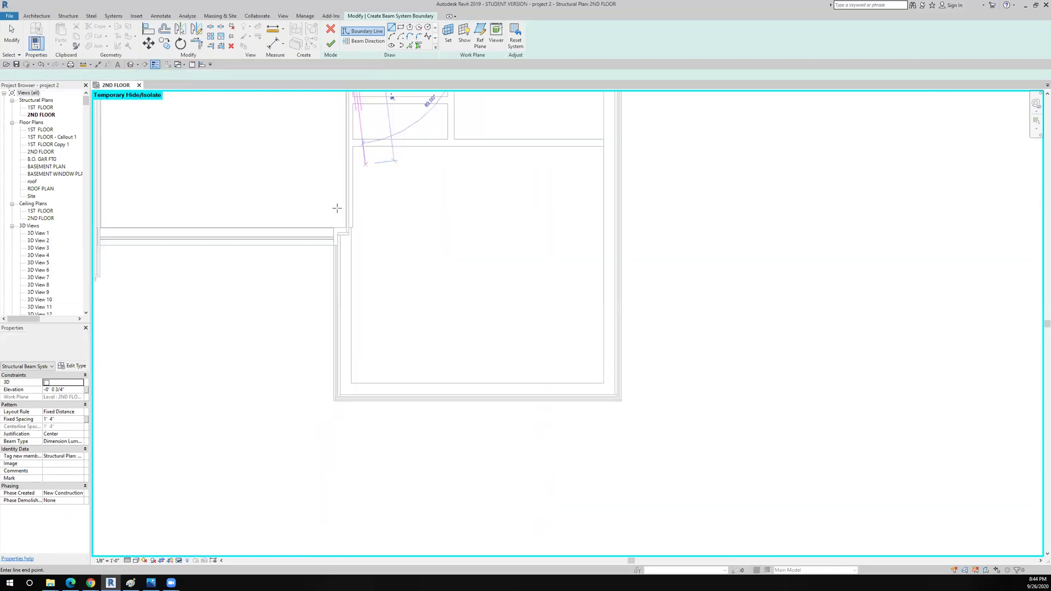
scroll(309, 401, "up", 3)
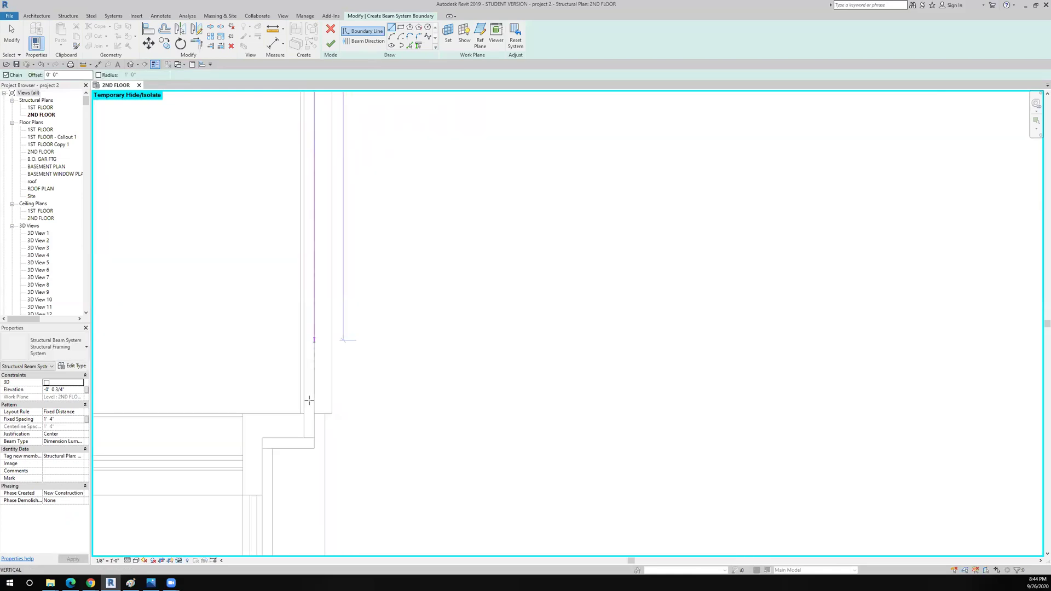
left_click(271, 449)
- Continue the beam system boundary around the jog, down the west wall and along the south wall to the southeast corner
middle_click_drag(275, 415, 313, 284)
scroll(313, 285, "down", 3)
scroll(285, 398, "up", 3)
left_click(496, 412)
scroll(389, 375, "down", 2)
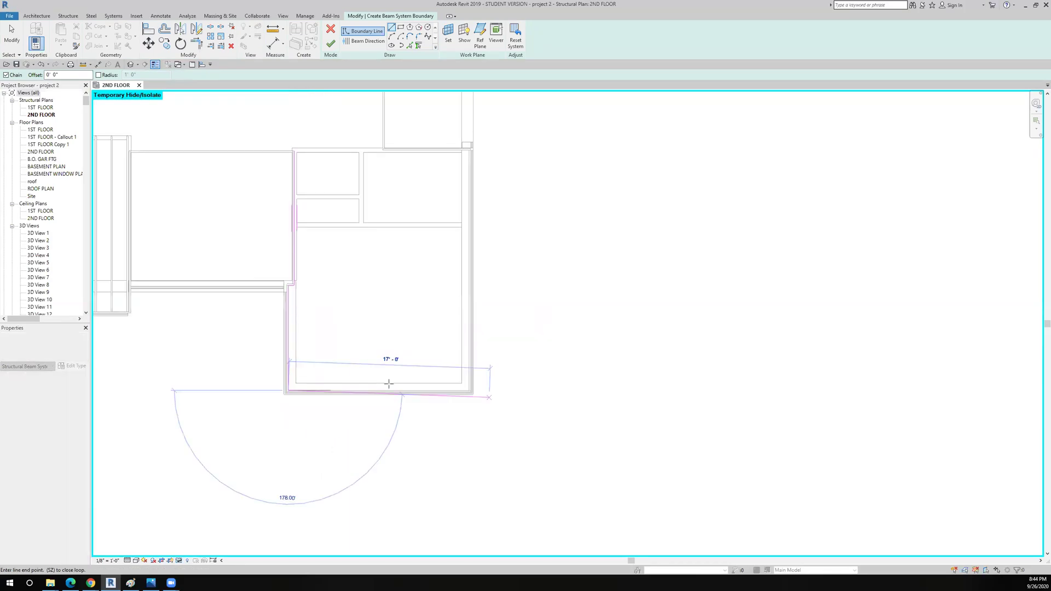
scroll(479, 393, "up", 5)
left_click(402, 385)
- Draw the boundary up the east wall, then about 7' 3" west along the beam below the stairs to its end
scroll(403, 386, "down", 2)
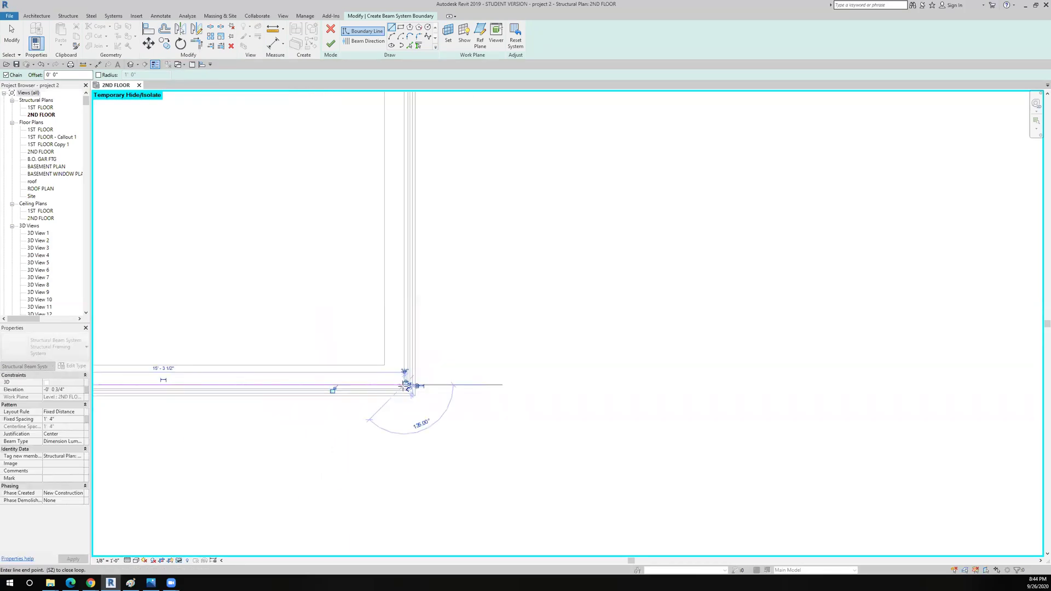
scroll(404, 386, "down", 3)
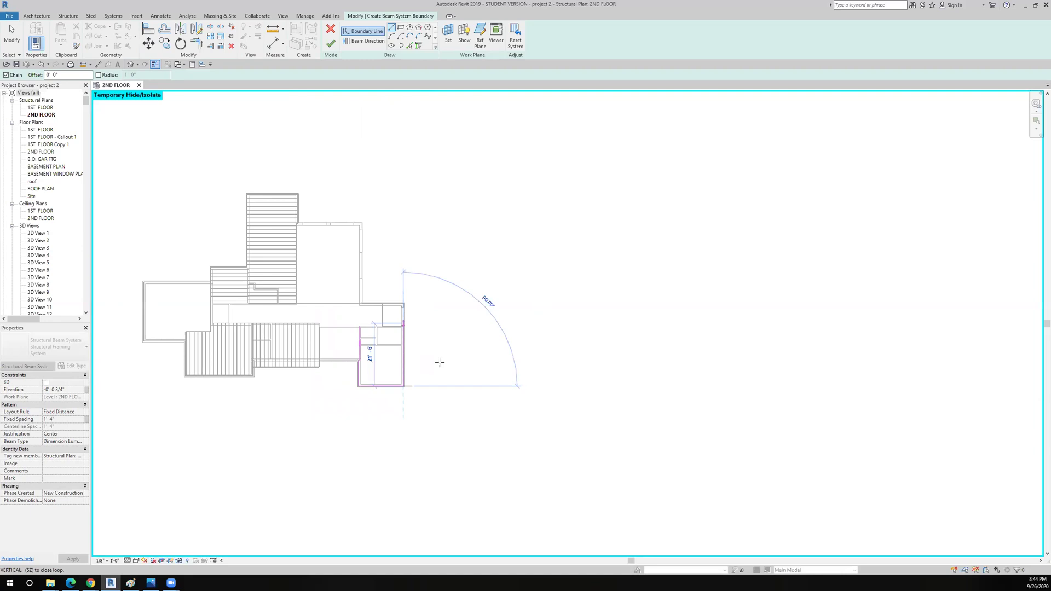
scroll(432, 368, "up", 6)
left_click(436, 377)
scroll(436, 378, "down", 3)
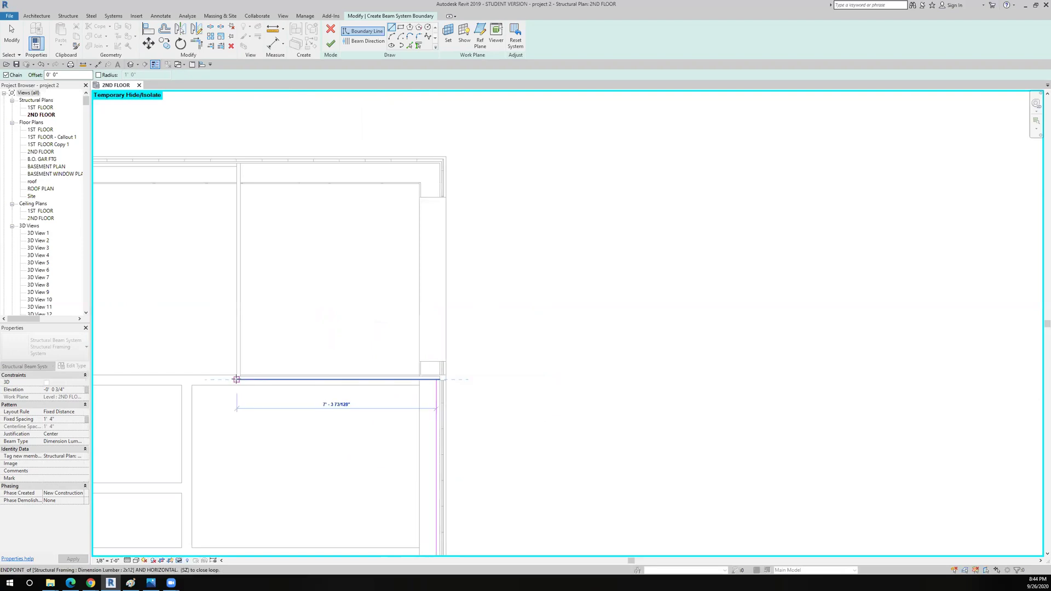
left_click(237, 379)
- Add a 1' 0" vertical boundary line downward from the west end of the stair beam and finish the line chain
middle_click_drag(236, 380, 361, 386)
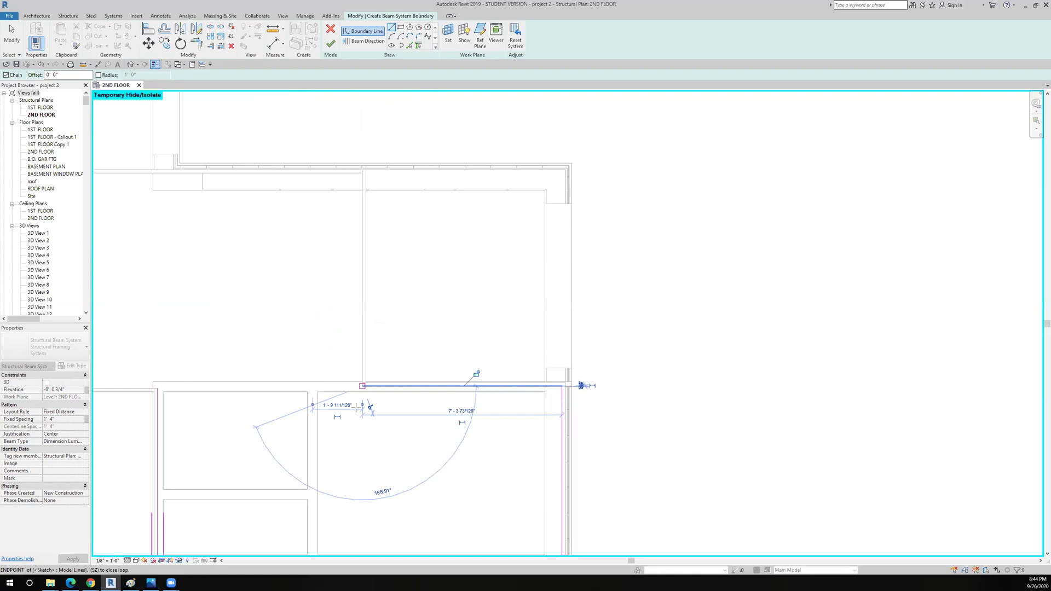
scroll(356, 407, "up", 3)
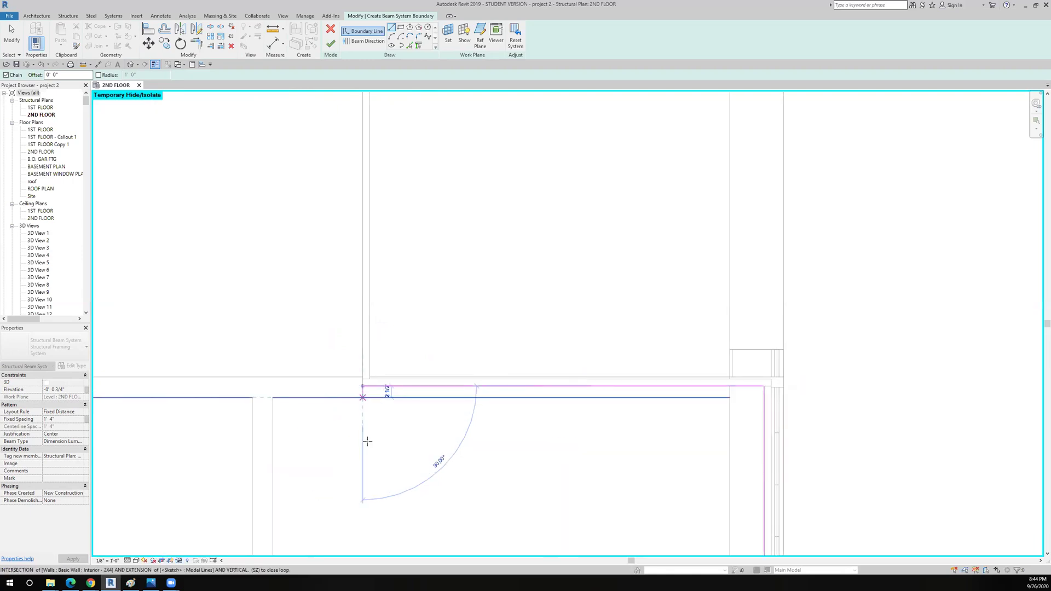
left_click(362, 440)
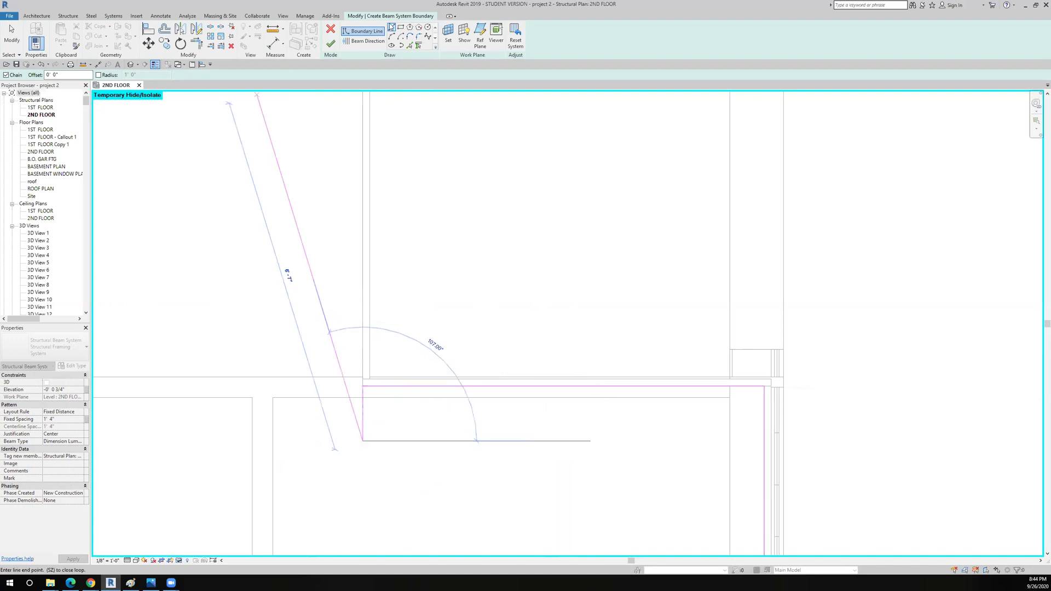
key("Escape")
key("Escape")
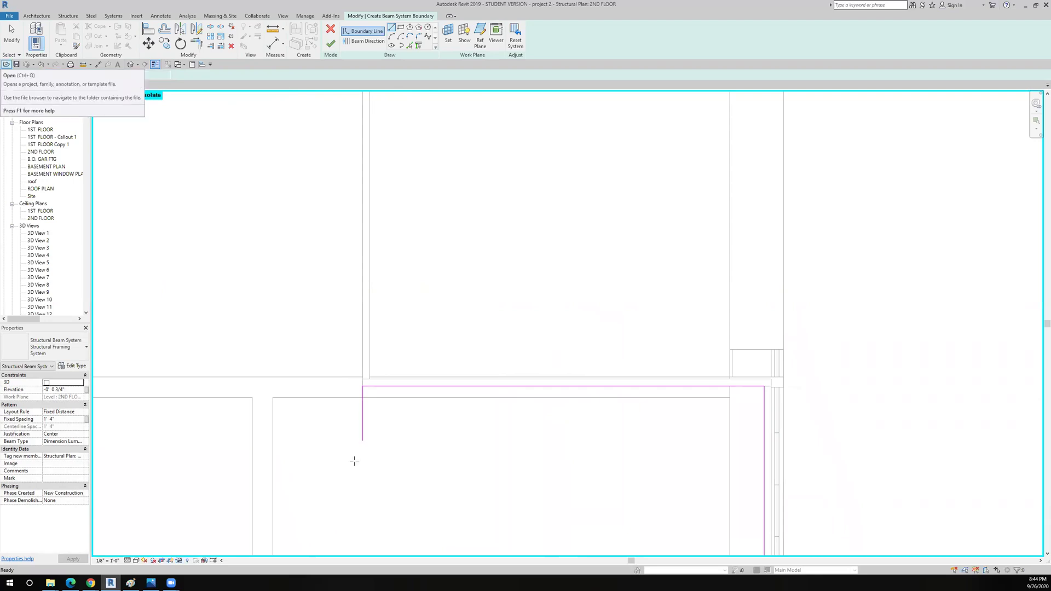
- Draw a horizontal boundary line about 8' 11" long with a 5/8" offset, running west from the short vertical line past the west wall
left_click(358, 398)
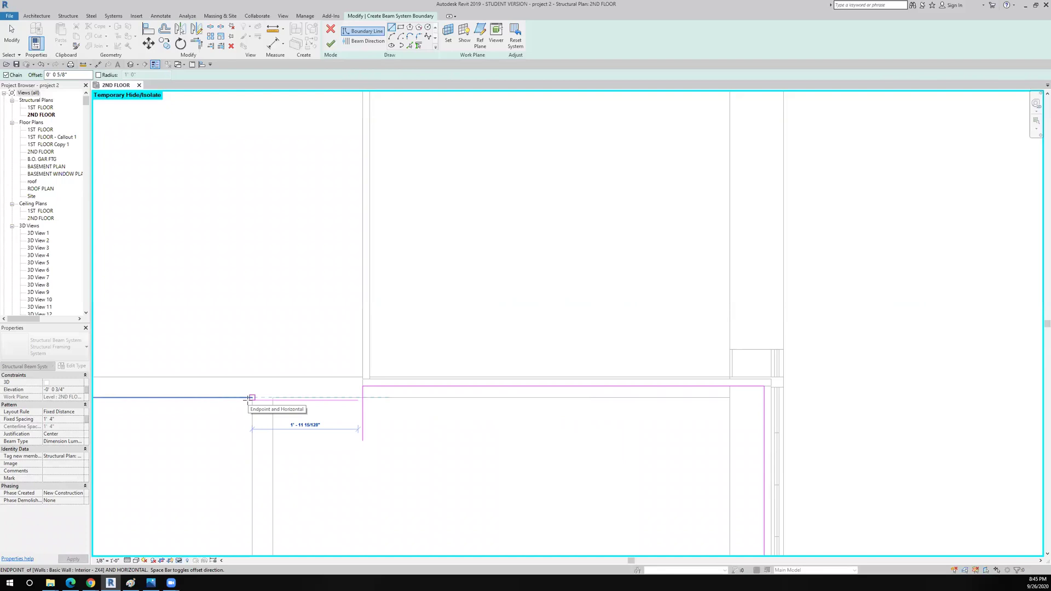
scroll(251, 398, "down", 2)
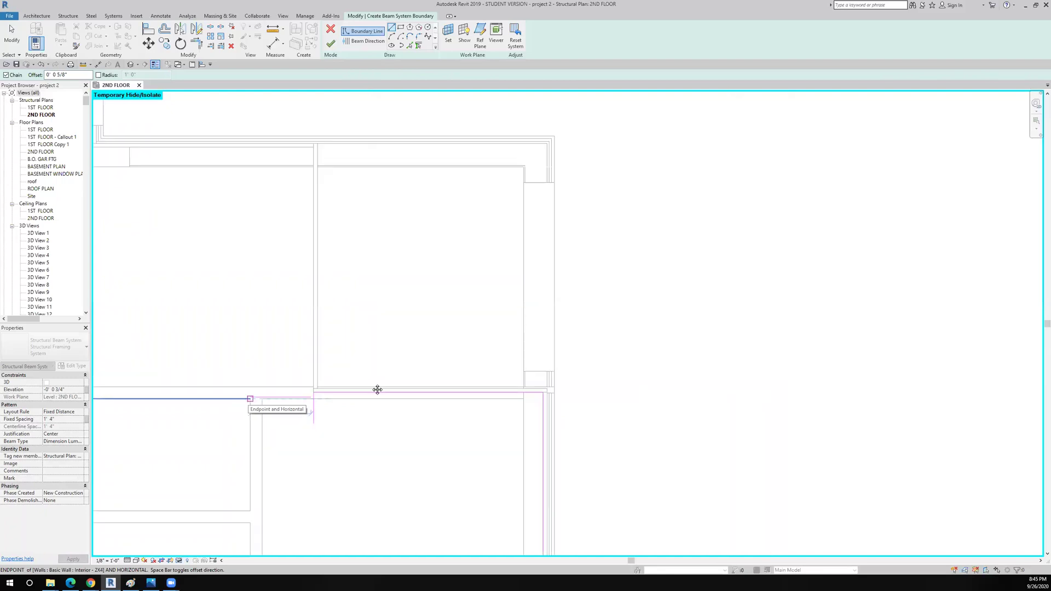
scroll(250, 398, "down", 2)
middle_click_drag(251, 398, 373, 383)
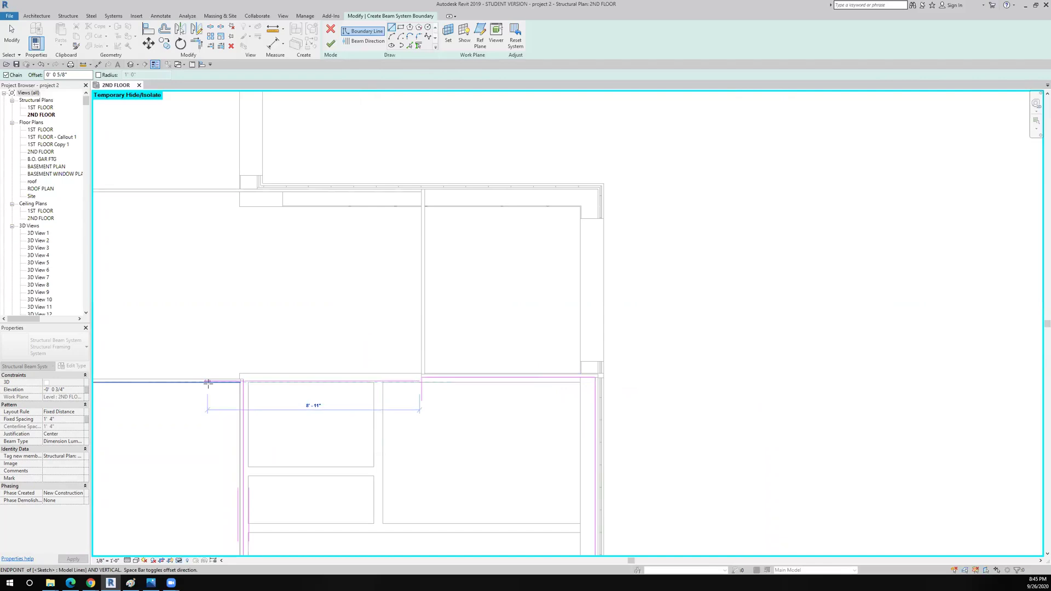
left_click(208, 384)
scroll(208, 383, "down", 2)
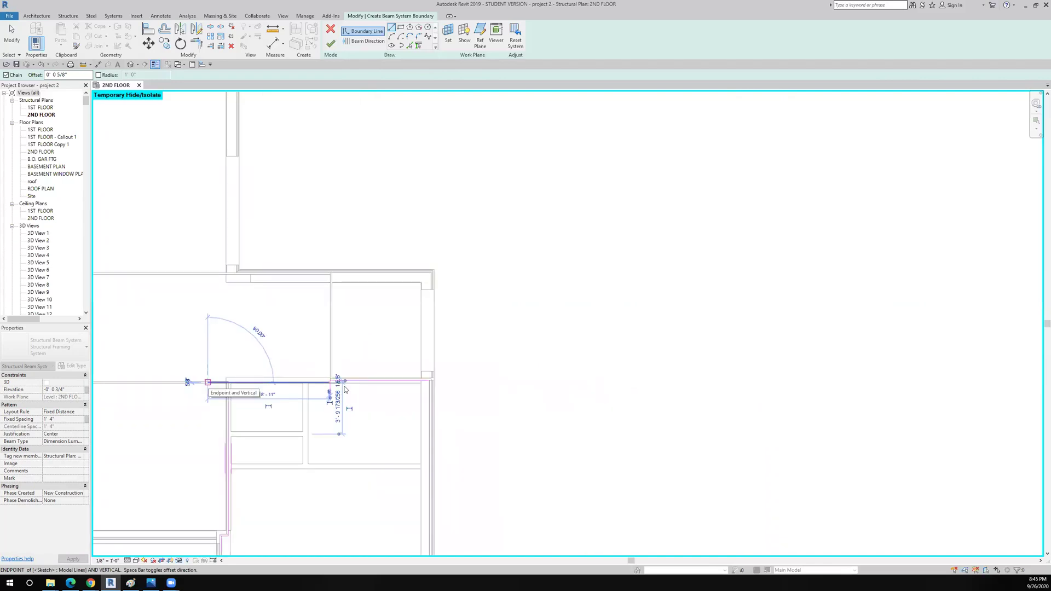
key("Escape")
key("Escape")
- Reset the temporary hide/isolate on the plan so the elements around the beam system sketch are displayed again
scroll(325, 391, "up", 2)
left_click(323, 391)
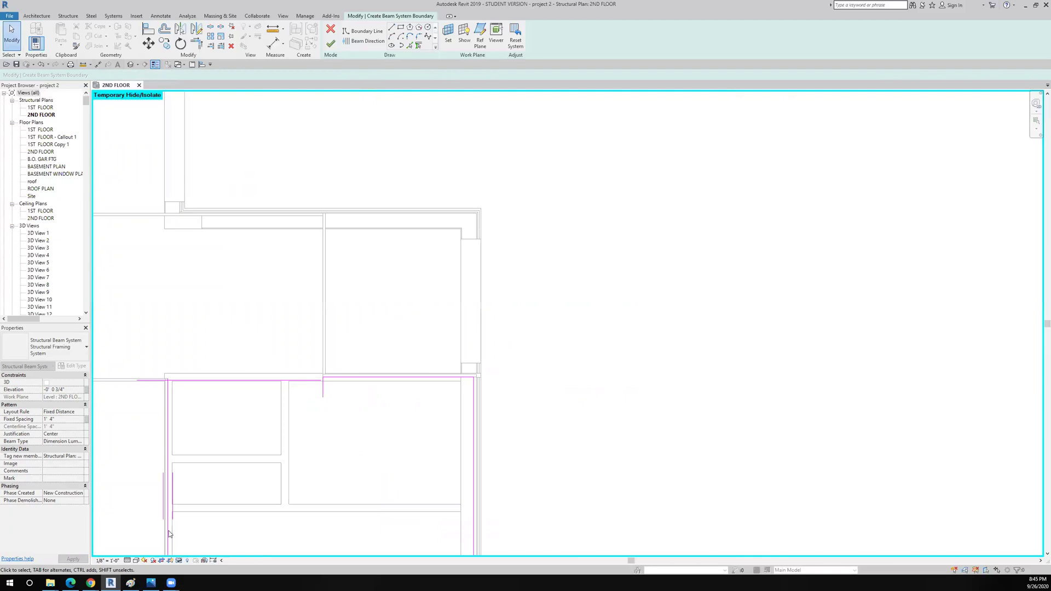
left_click(179, 561)
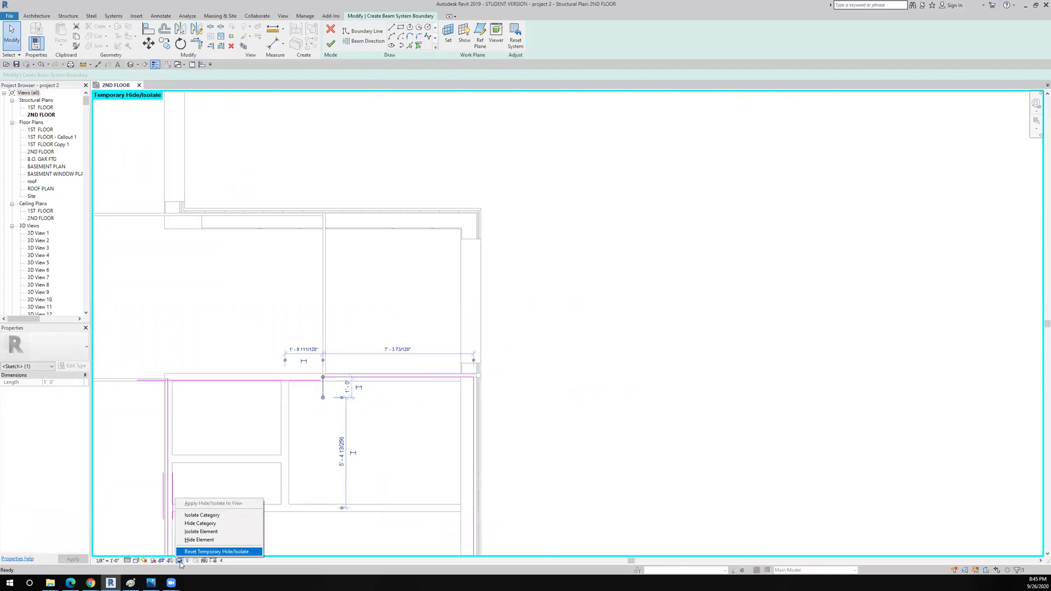
left_click(189, 552)
left_click(180, 561)
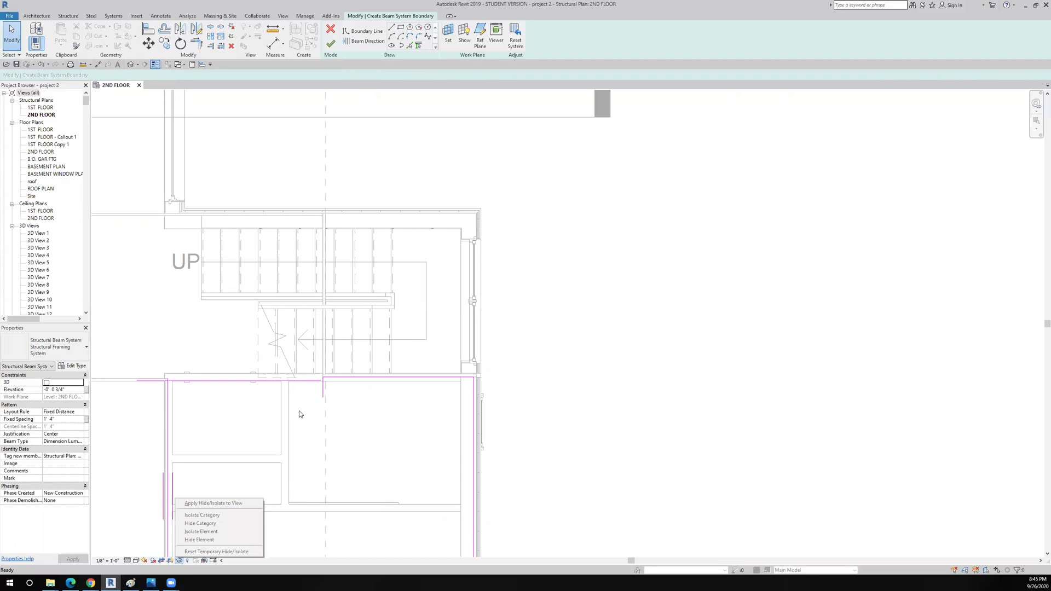
left_click(199, 552)
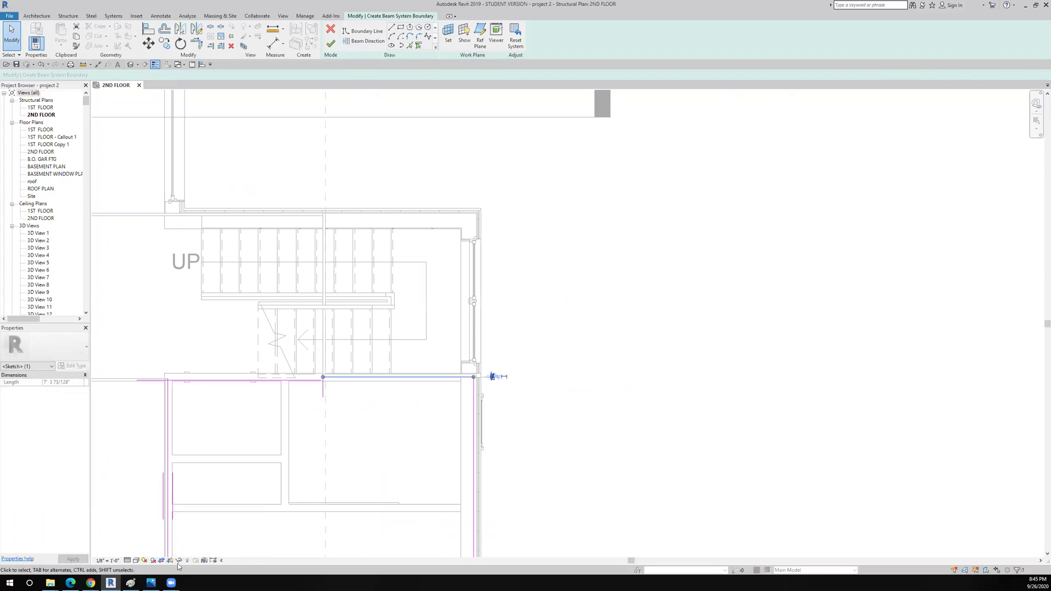
- Isolate the sketch line category so only the beam system boundary is displayed
left_click(179, 560)
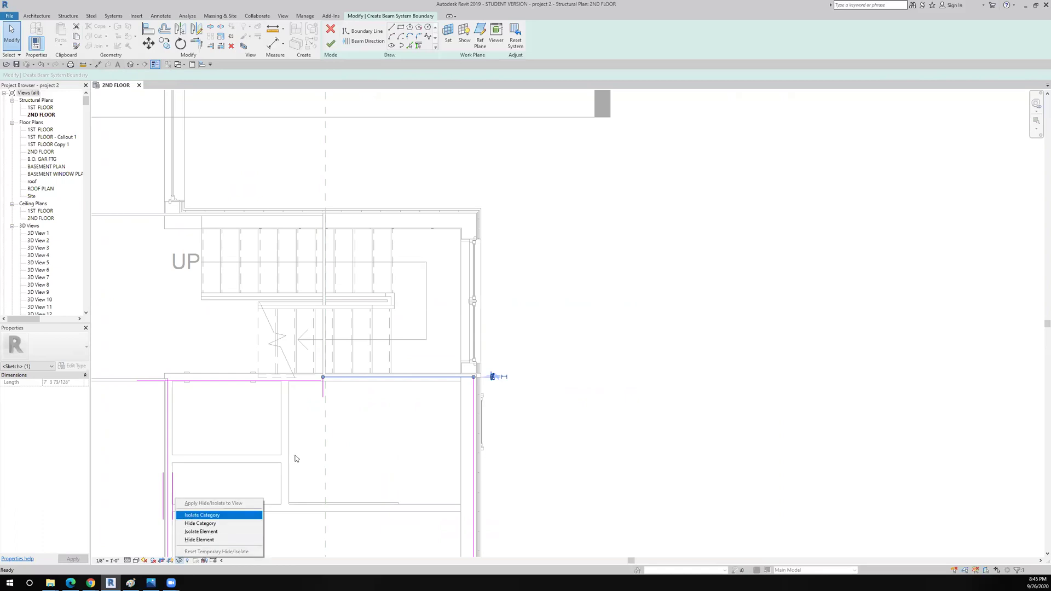
key("Return")
scroll(295, 458, "down", 3)
middle_click_drag(477, 308, 608, 149)
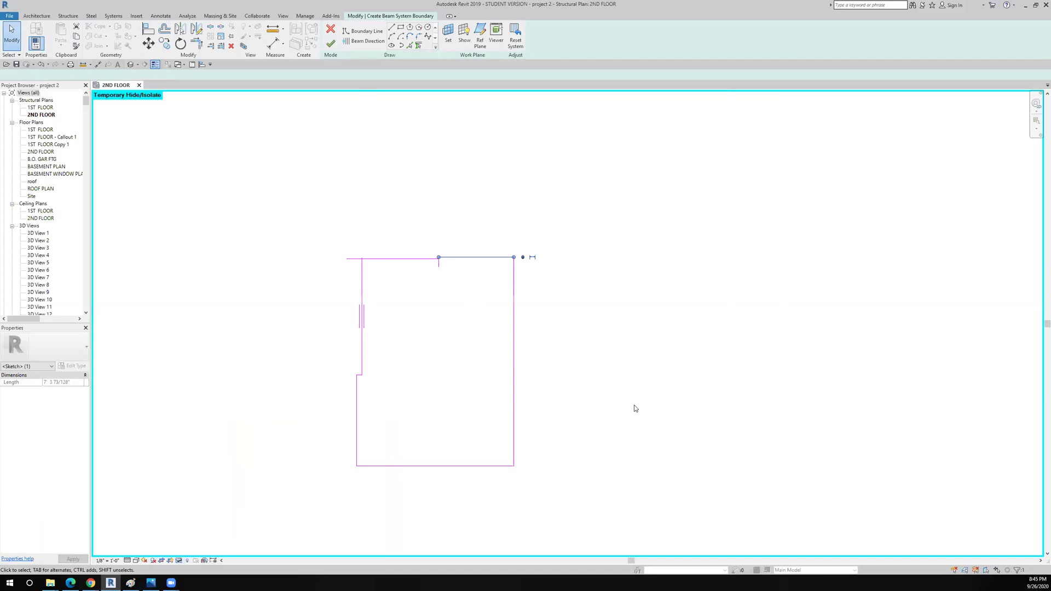
- Set the beam direction parallel to the horizontal boundary line at the northwest end of the sketch
left_click(380, 361)
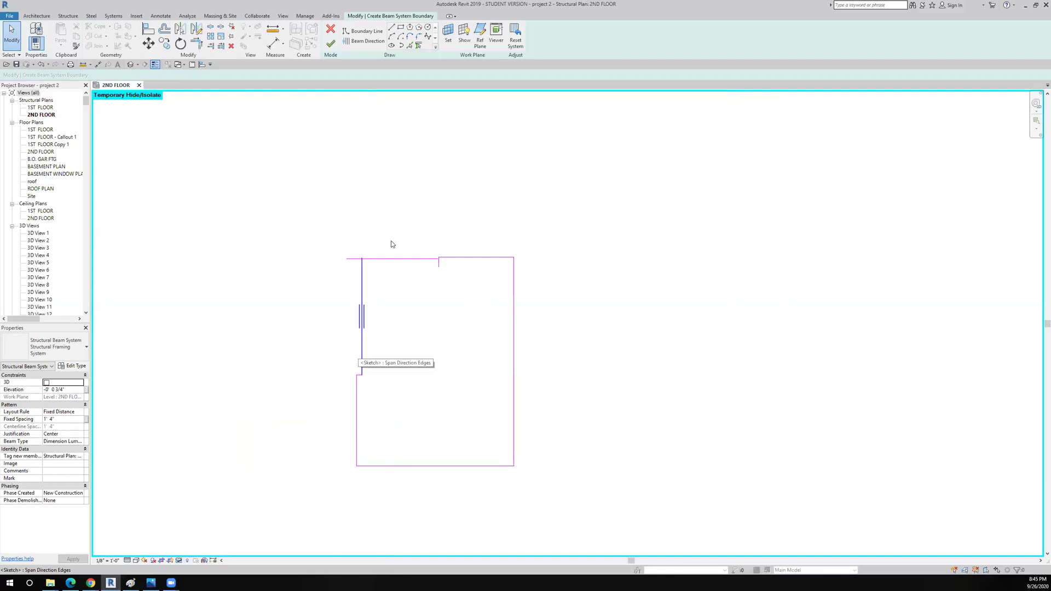
left_click(365, 41)
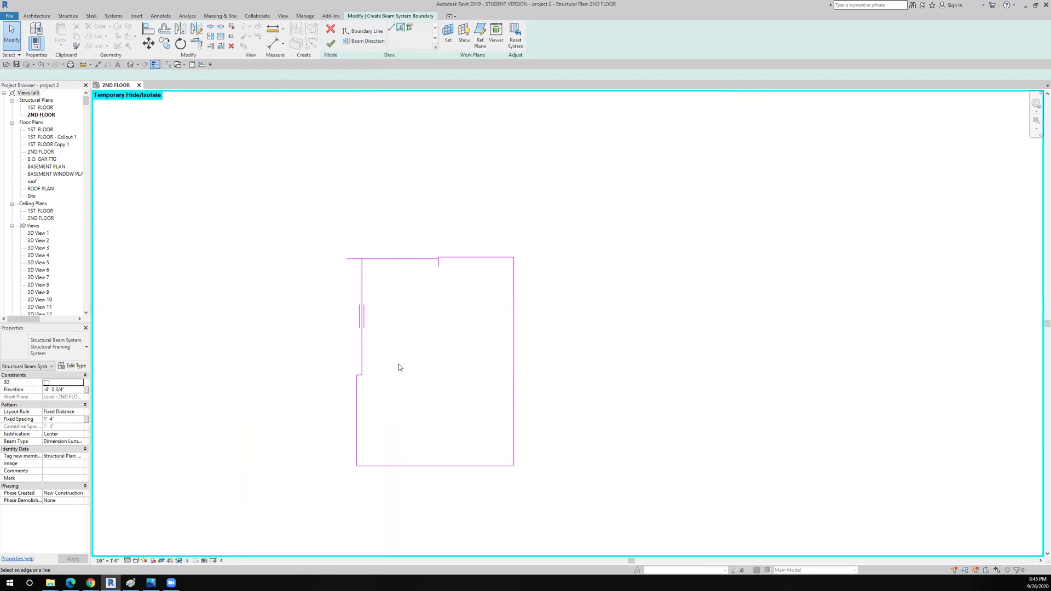
left_click(415, 259)
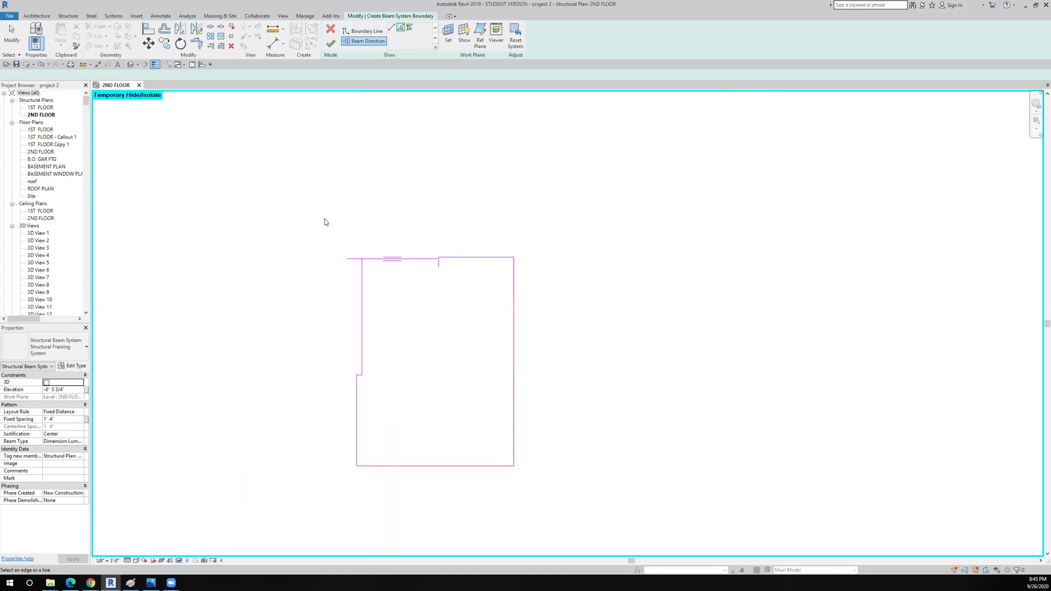
- Trim/extend the northwest horizontal boundary line into corners with the west wall line and the short vertical line
scroll(324, 222, "up", 5)
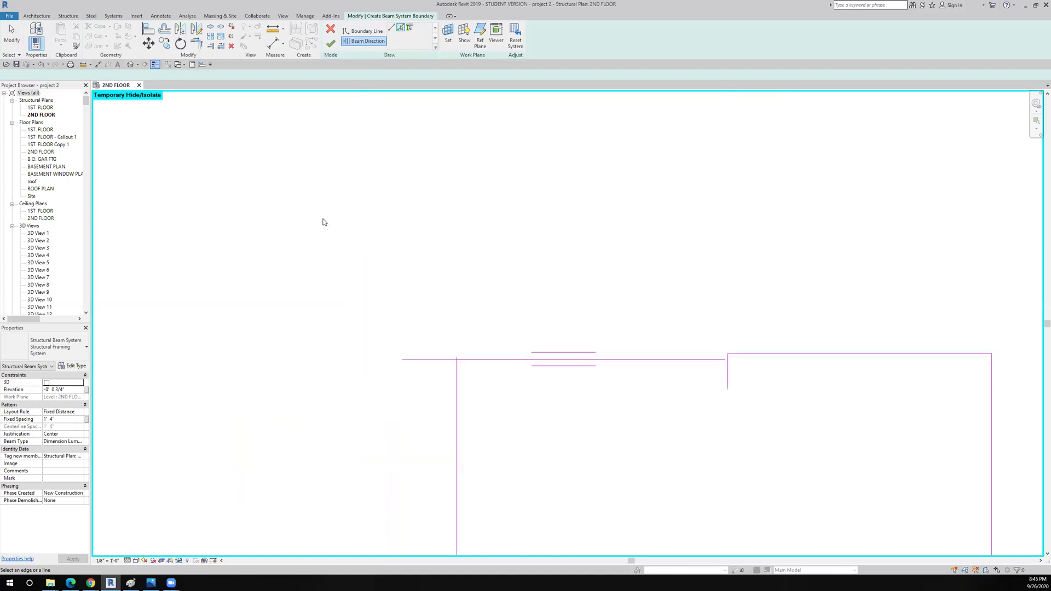
left_click(198, 47)
left_click(712, 360)
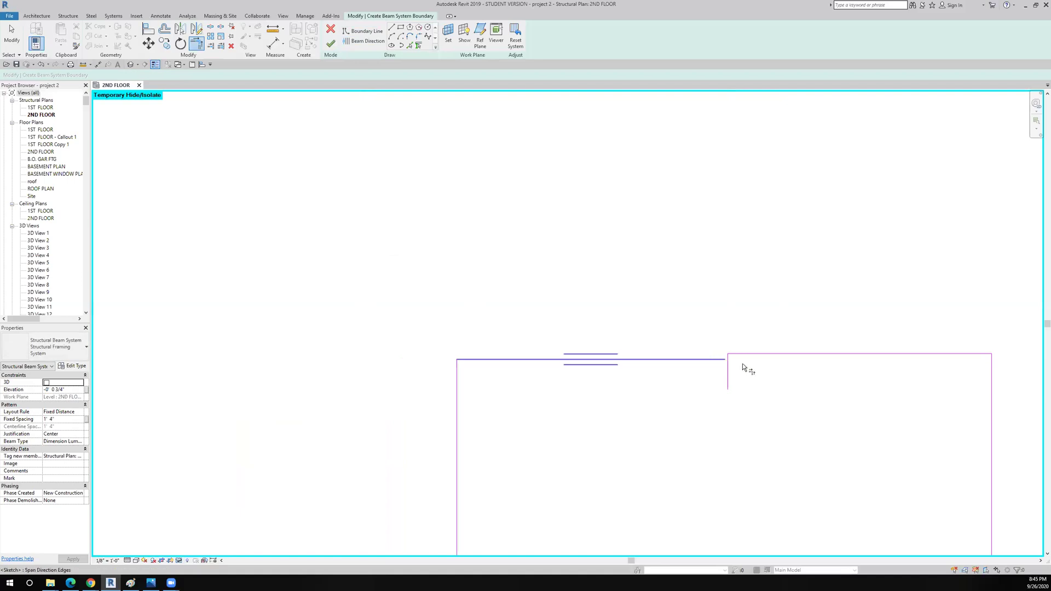
scroll(743, 364, "up", 2)
left_click(728, 382)
scroll(727, 382, "up", 2)
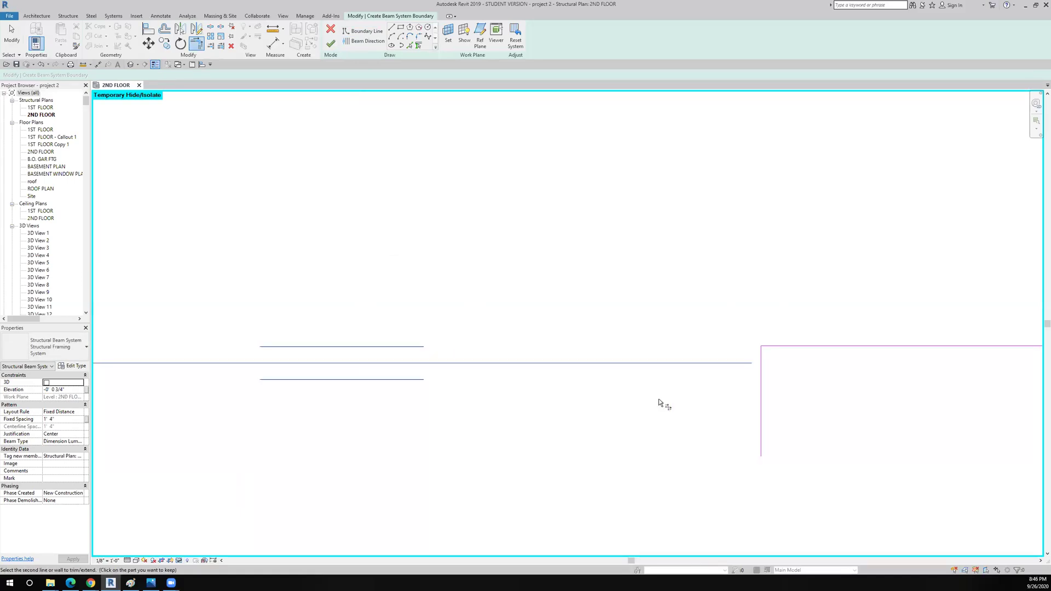
scroll(738, 433, "down", 5)
middle_click_drag(708, 366, 708, 167)
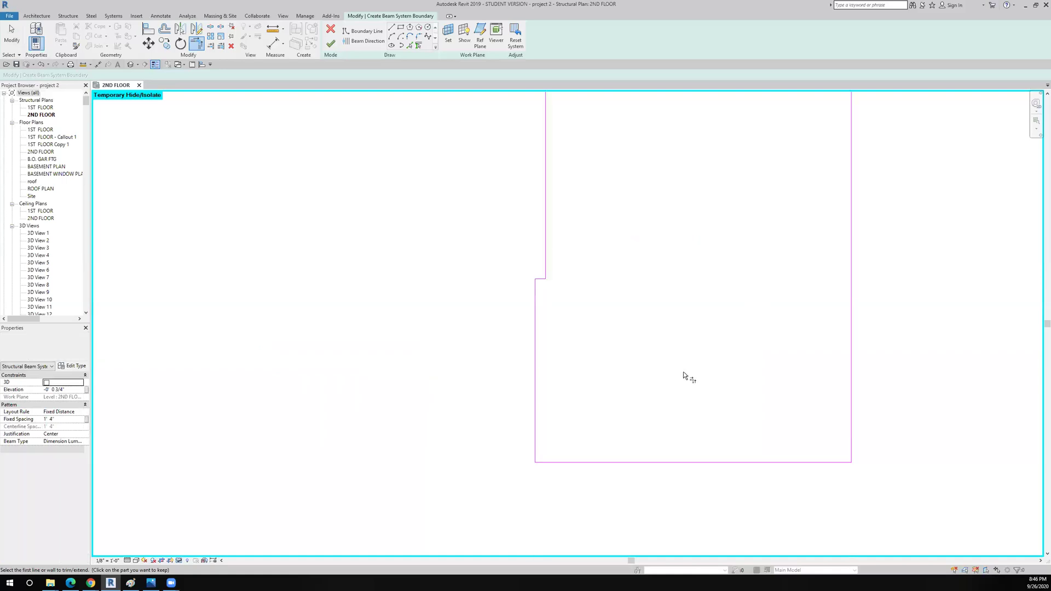
scroll(683, 376, "down", 5)
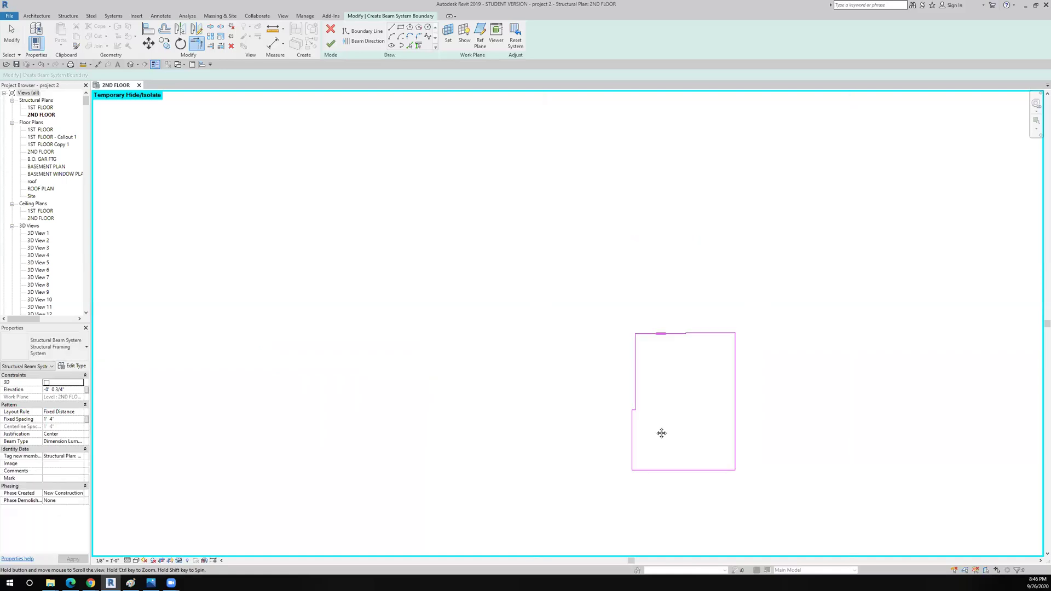
- Finish the beam system sketch, reset the temporary hide/isolate and deselect the new beam system
left_click(331, 43)
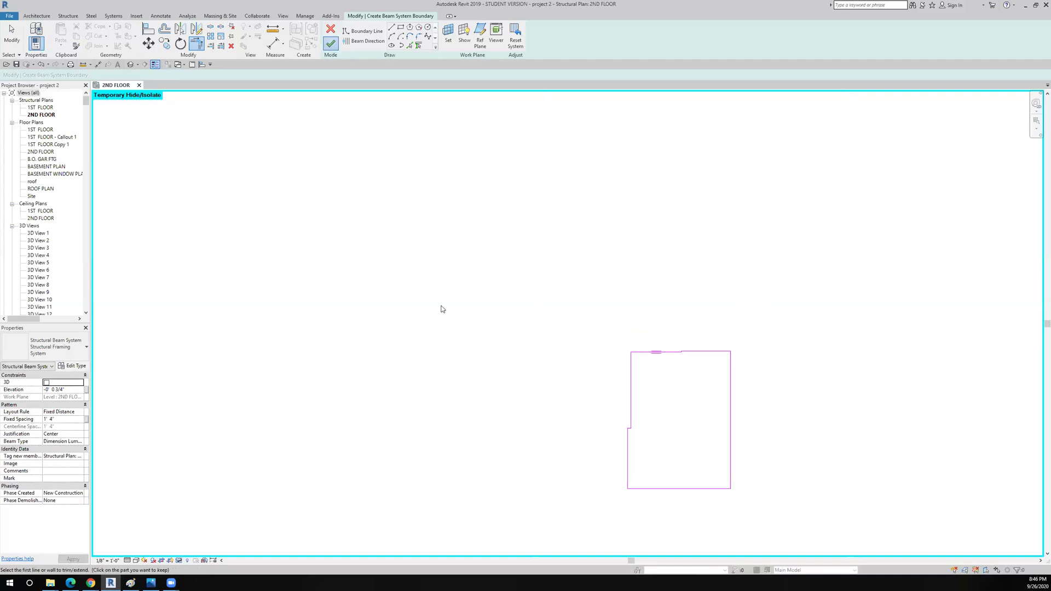
left_click(187, 561)
left_click(189, 552)
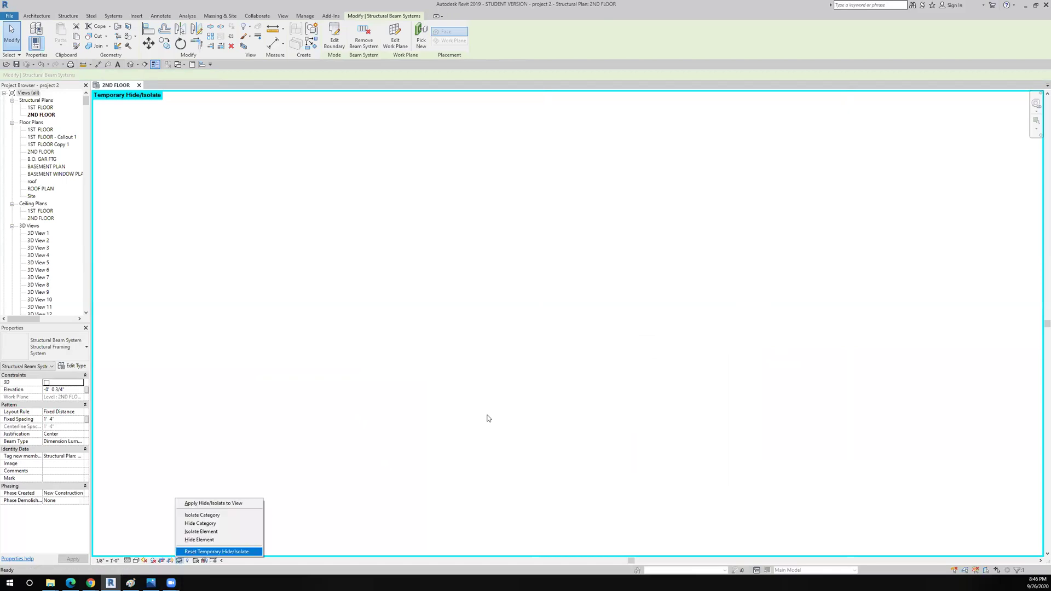
key("Escape")
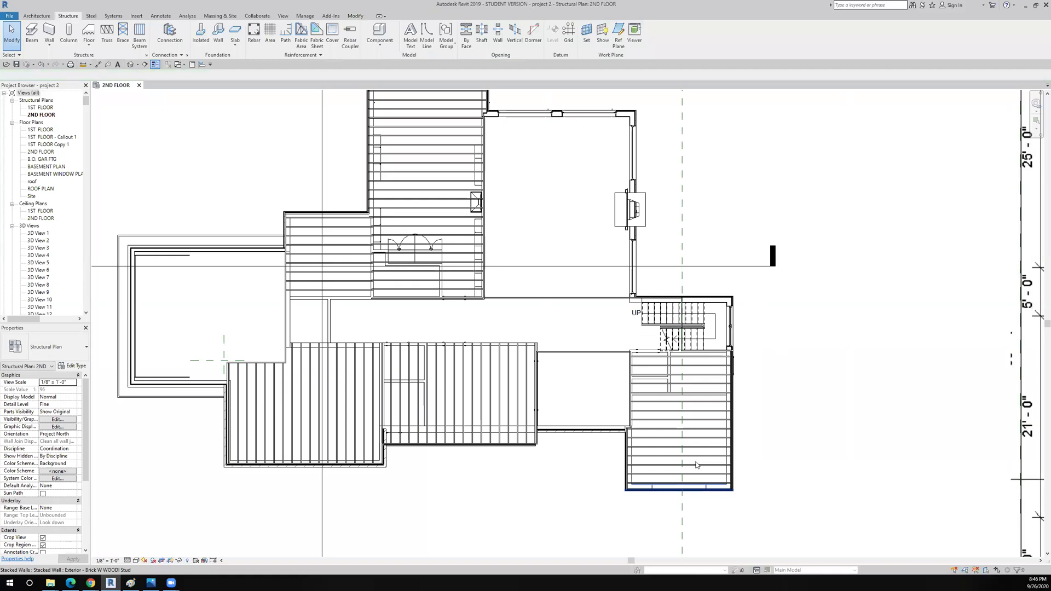
- Compare the second floor beam layout, including the southeast wing and entry area, with the marked-up framing reference image
scroll(211, 360, "down", 3)
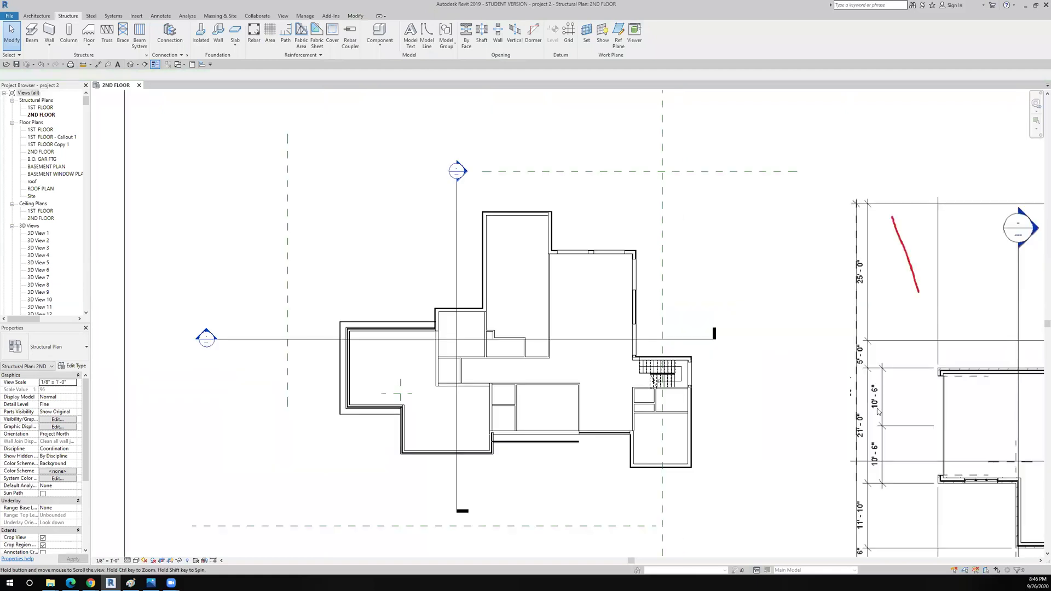
scroll(878, 412, "up", 2)
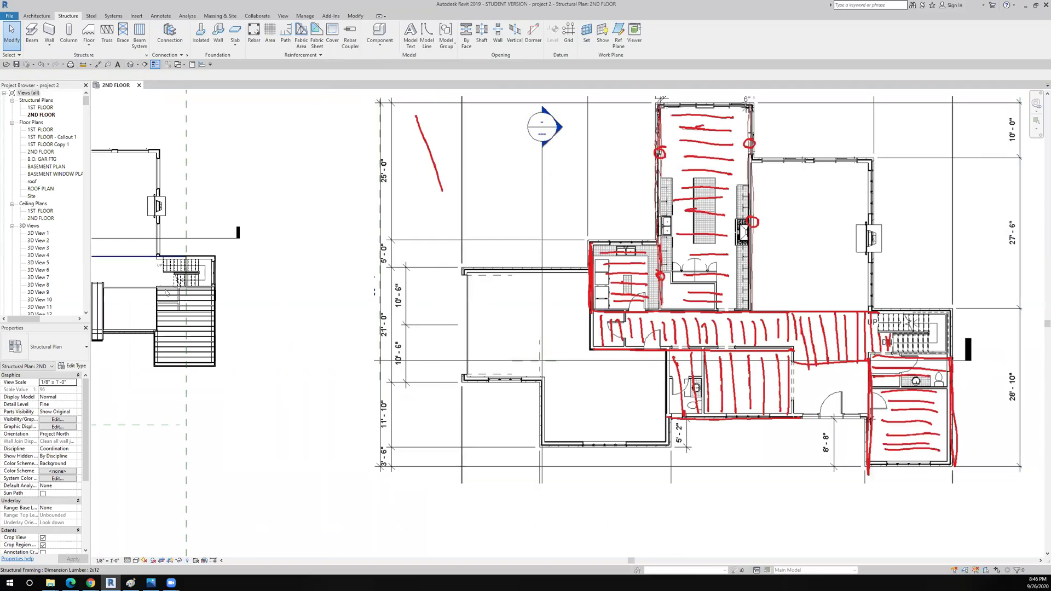
scroll(167, 293, "up", 5)
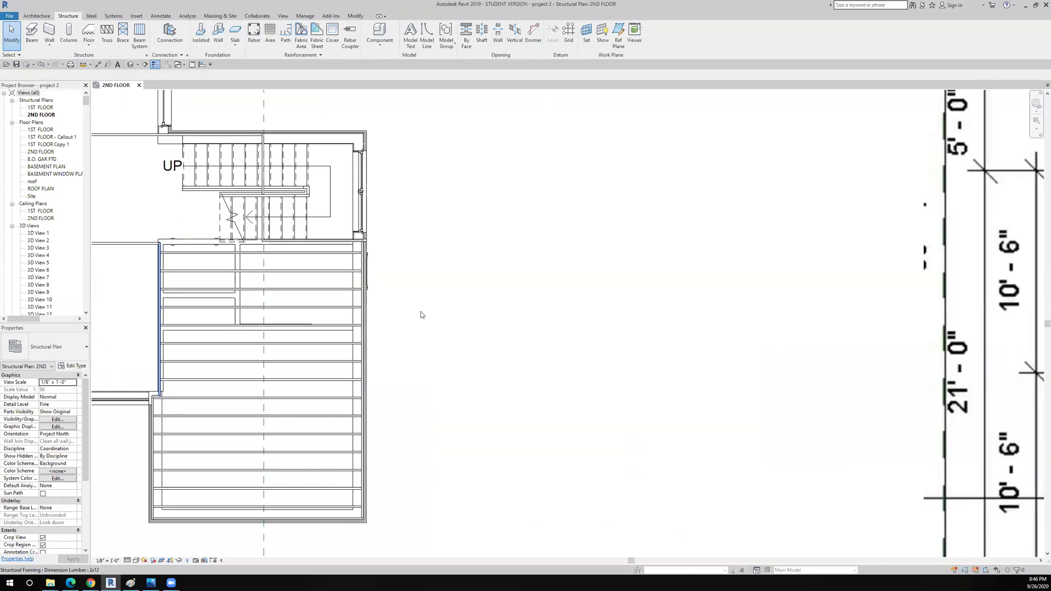
scroll(420, 315, "left", 5, "shift")
scroll(391, 375, "left", 1, "shift")
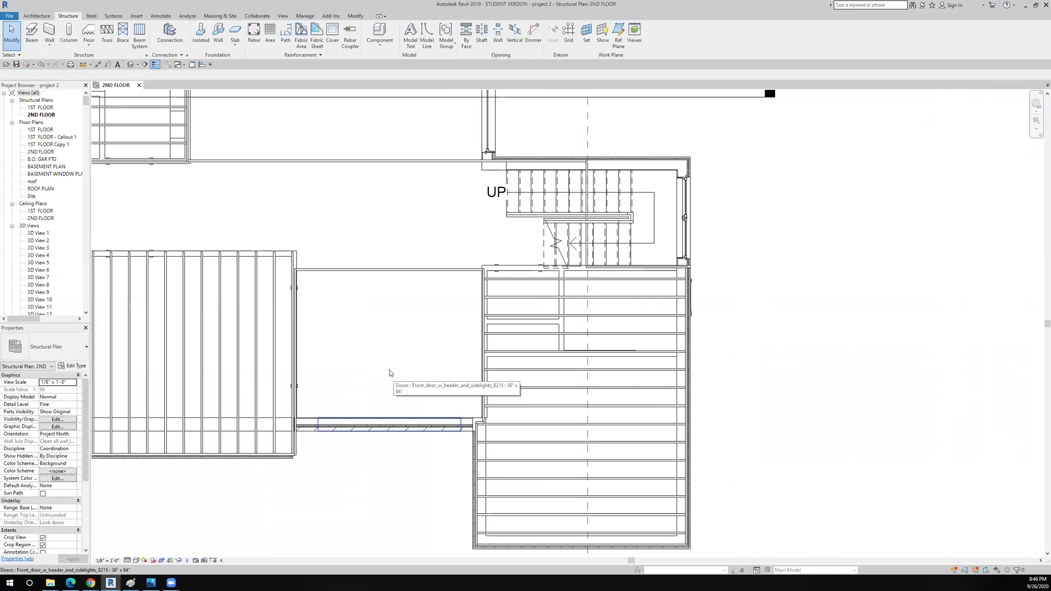
scroll(390, 373, "down", 5)
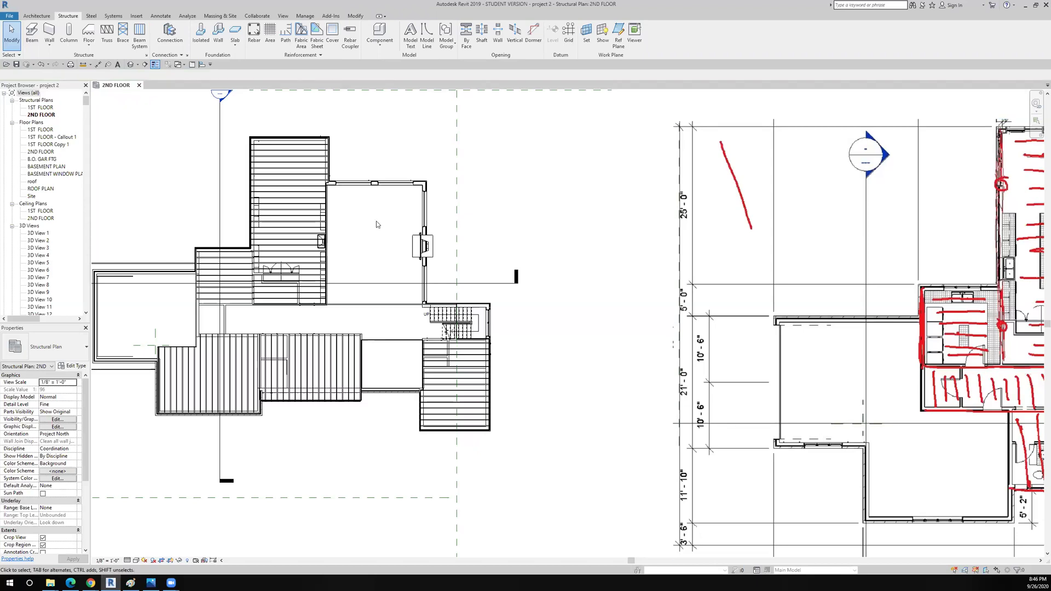
scroll(376, 224, "down", 2)
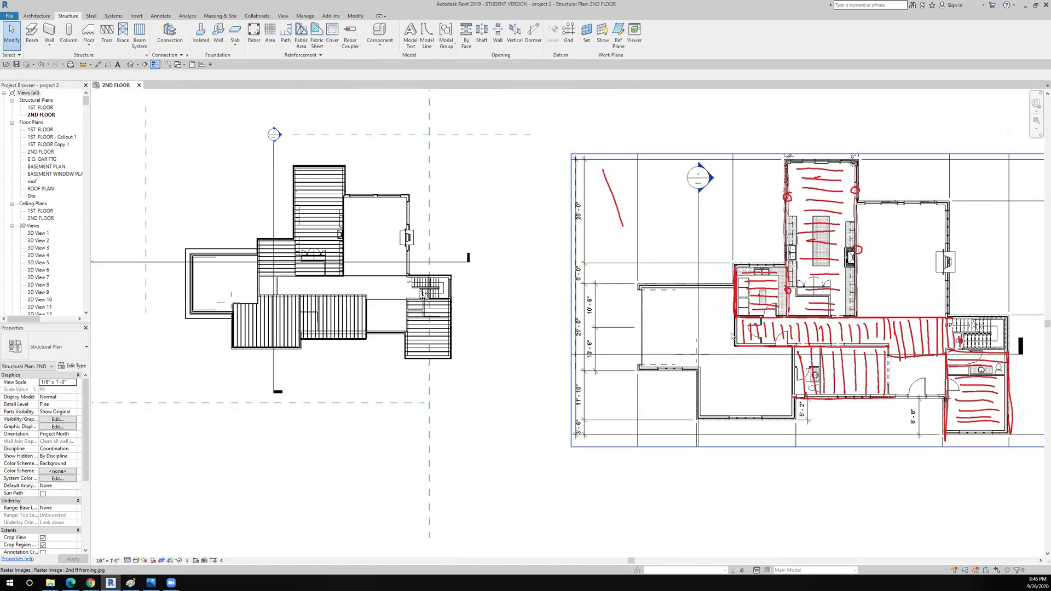